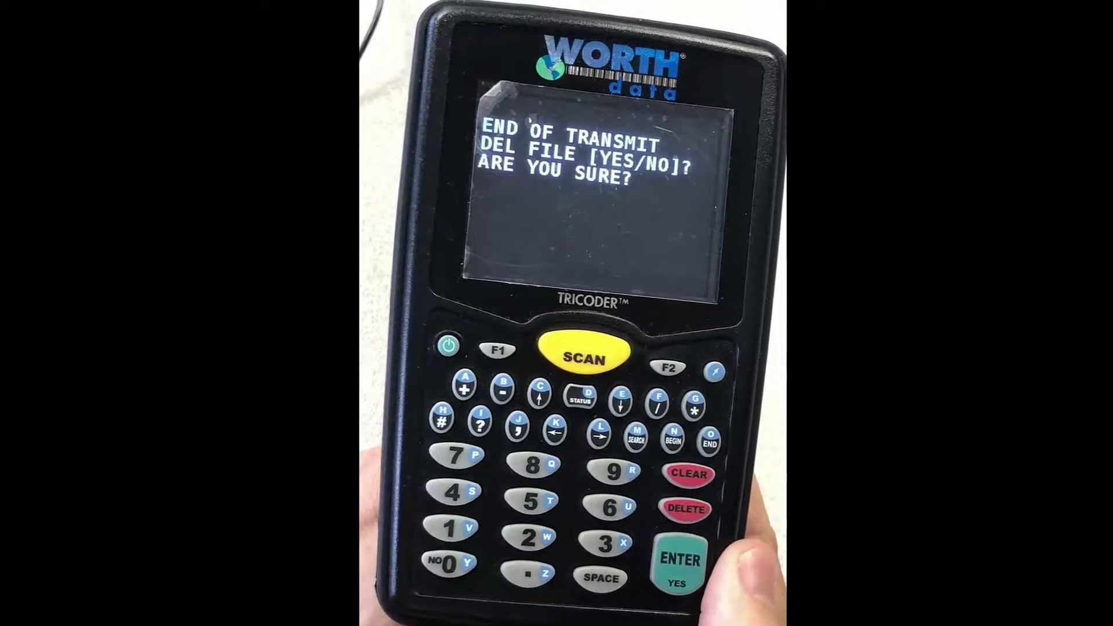
key("Return")
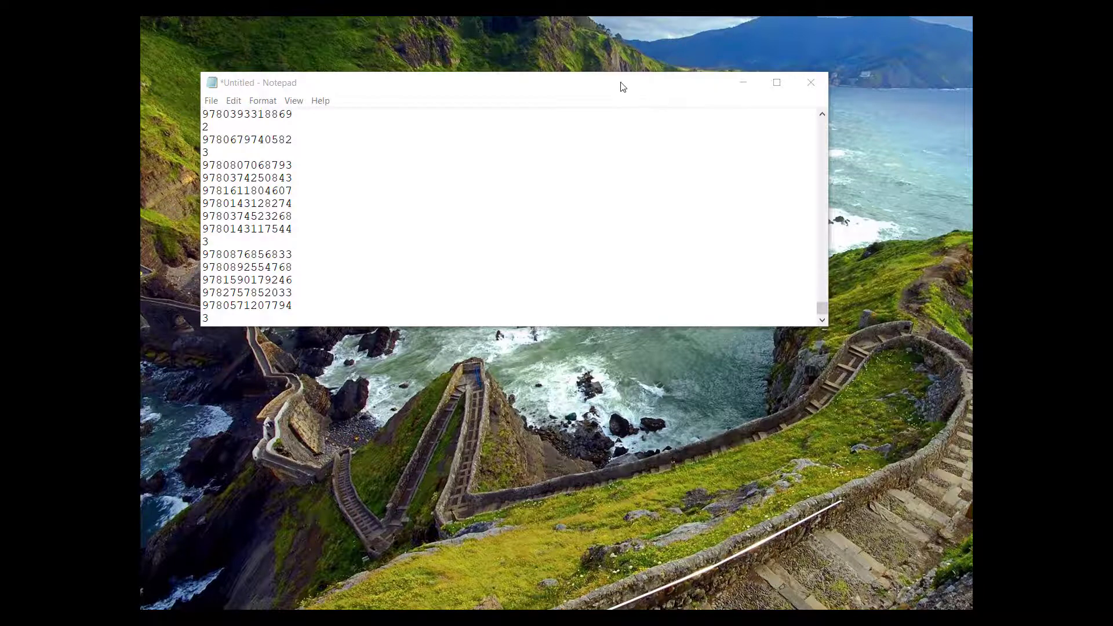
Start saving the scanned list as a new text file in the Inventory 2020 folder on the C: drive
left_click(211, 101)
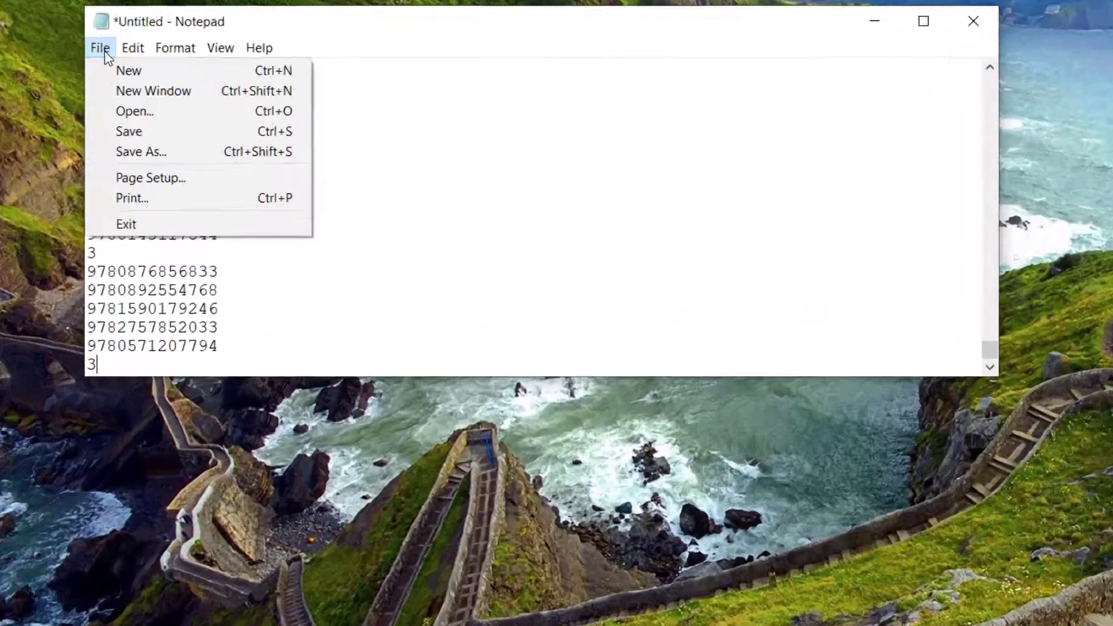
left_click(81, 139)
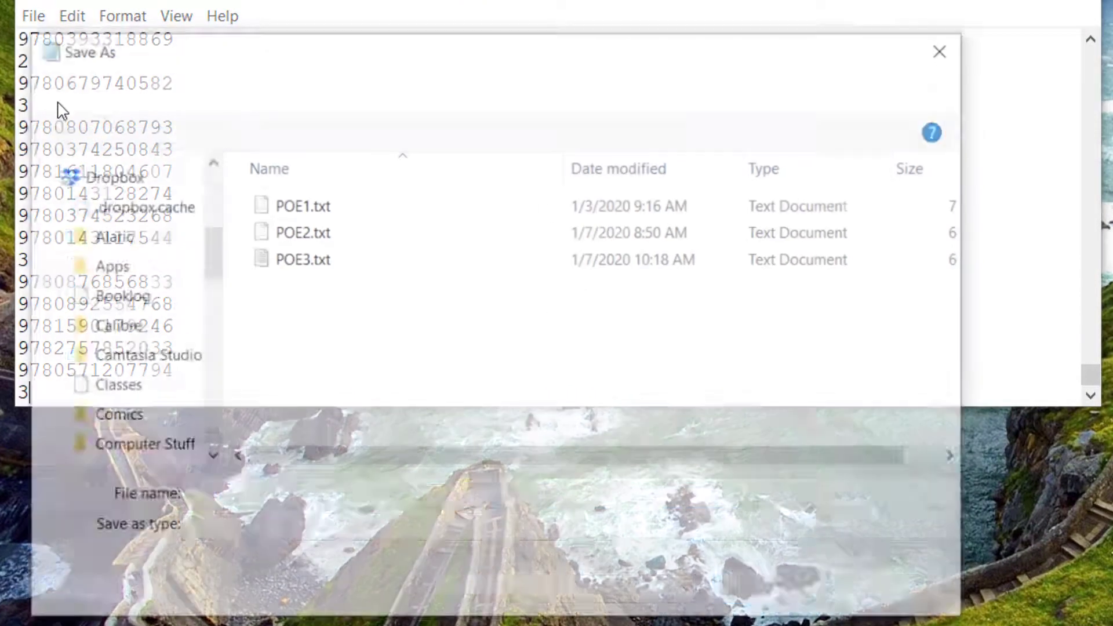
left_click(255, 89)
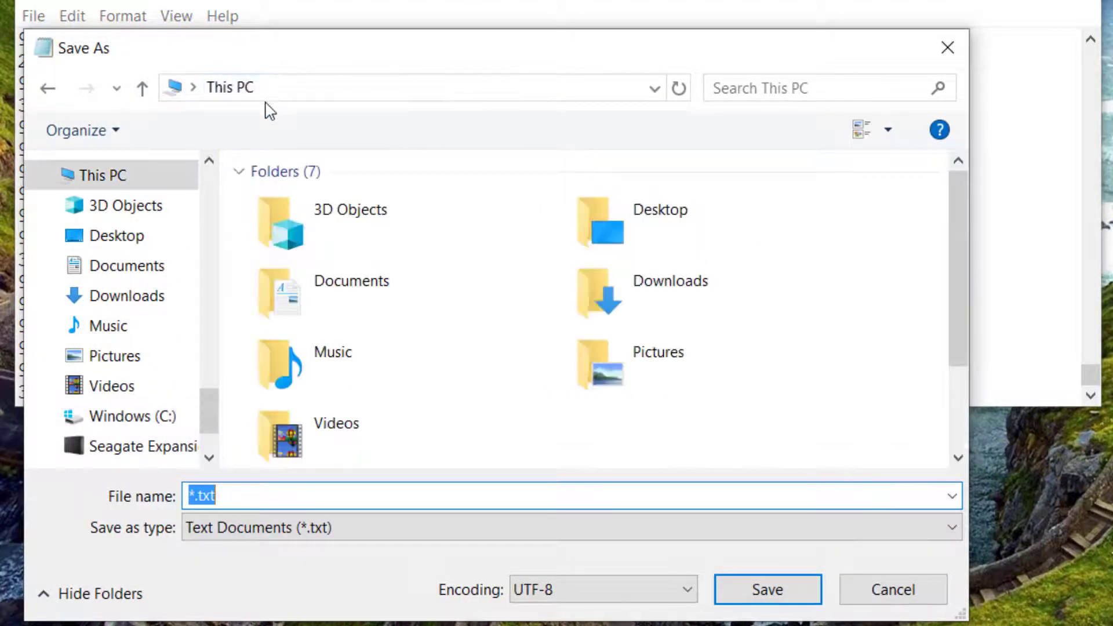
left_click(138, 420)
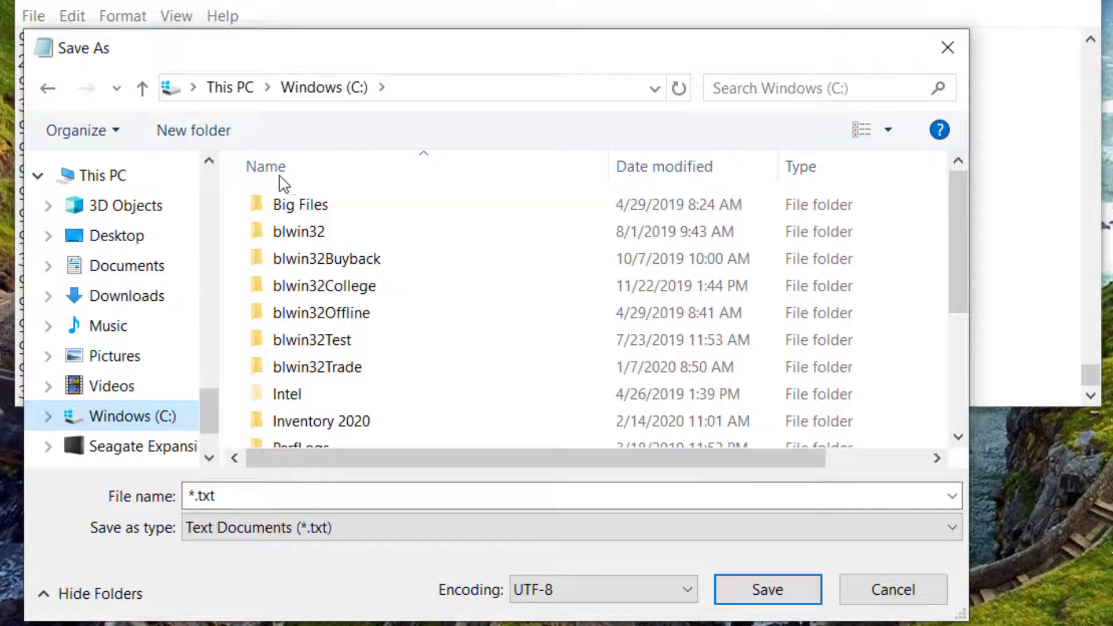
scroll(335, 324, "down", 2)
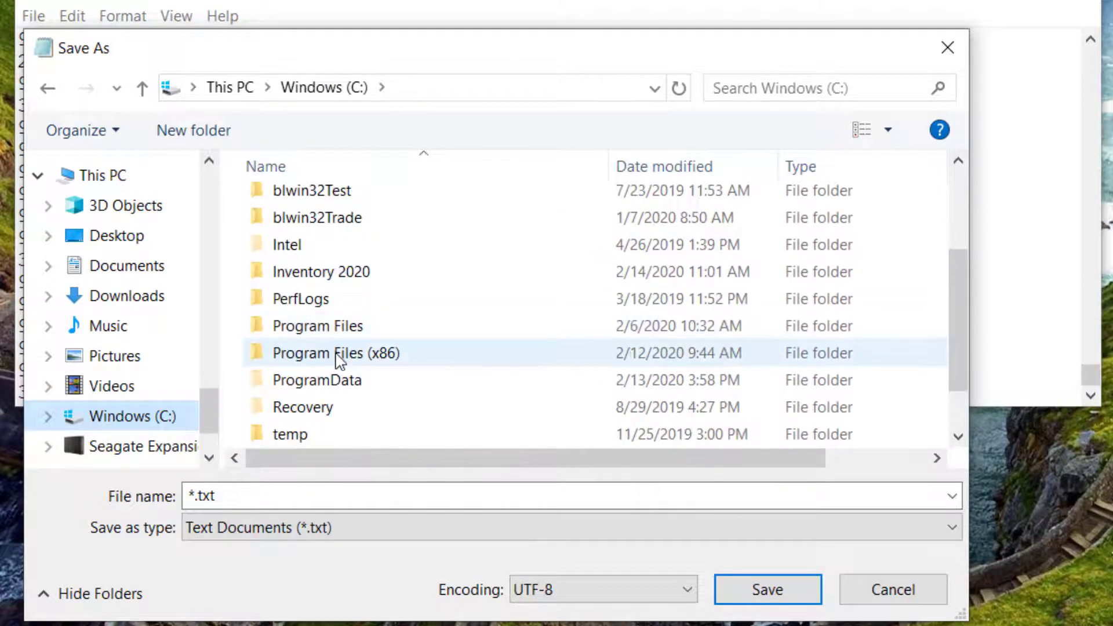
double_click(326, 272)
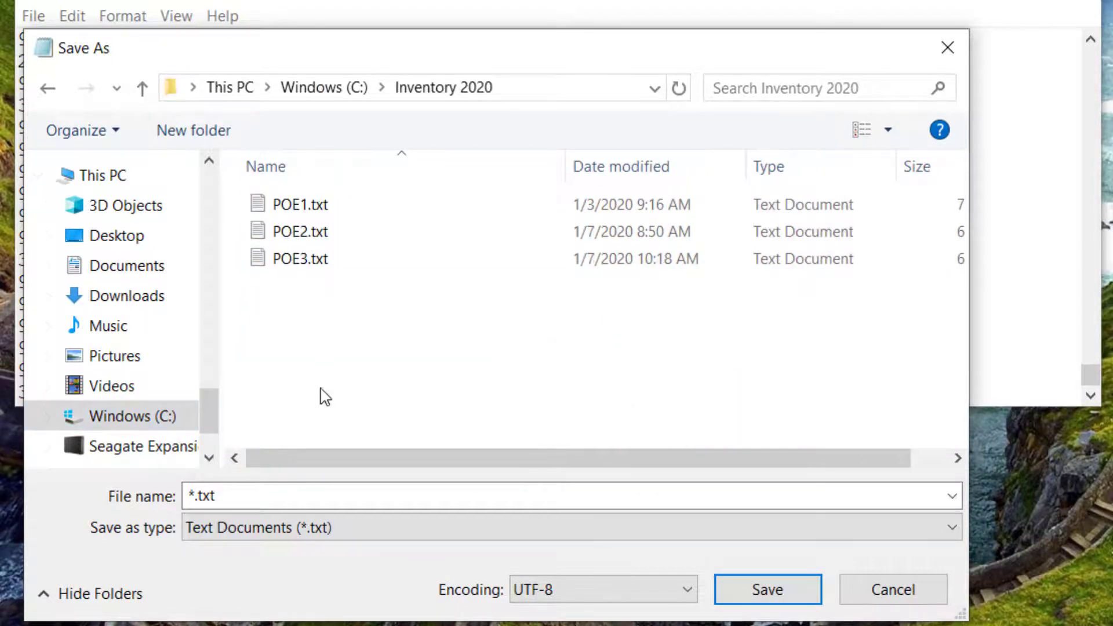
Name the text file POE4 and save it
left_click(191, 493)
left_click(191, 493)
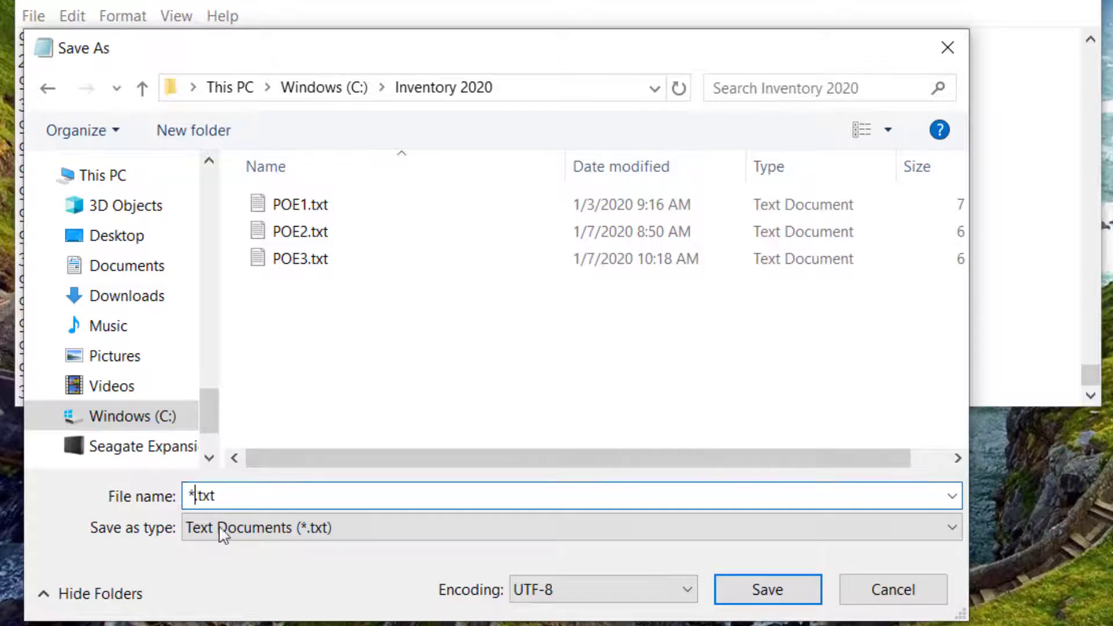
key("BackSpace")
type("POE4")
left_click(795, 591)
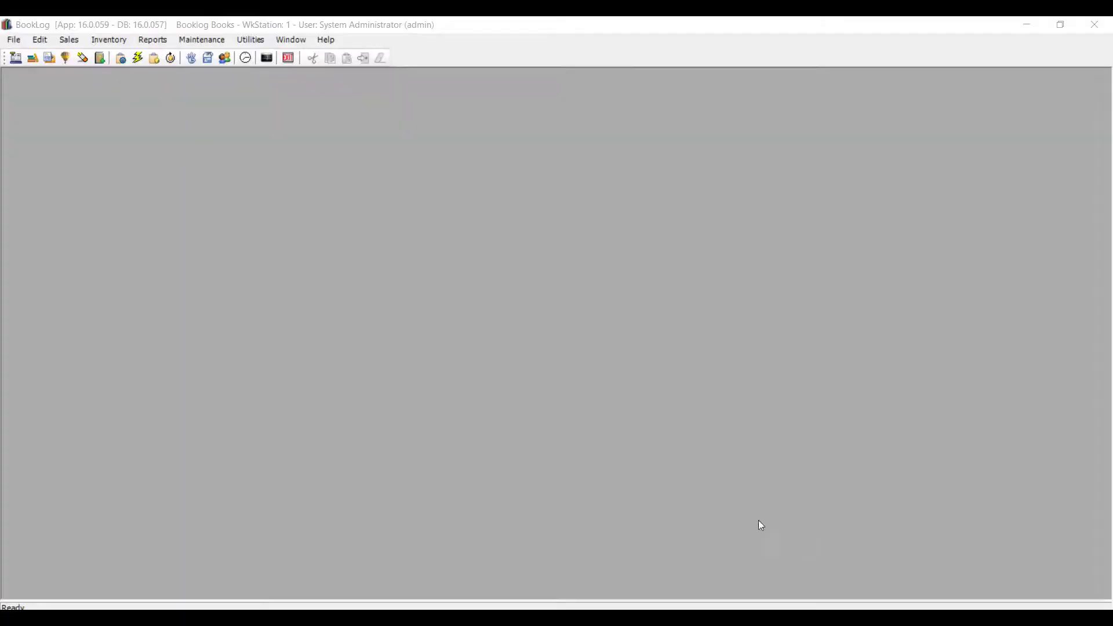
Switch to BookLog, open the Physical Inventory utility and start an inventory update from the handheld
left_click(244, 44)
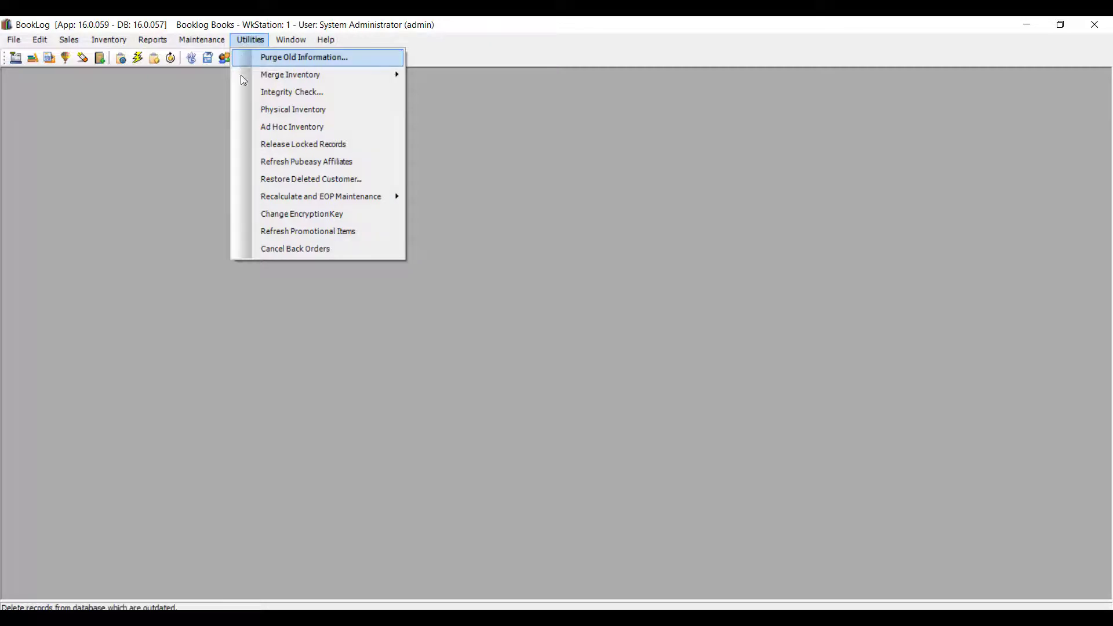
left_click(140, 19)
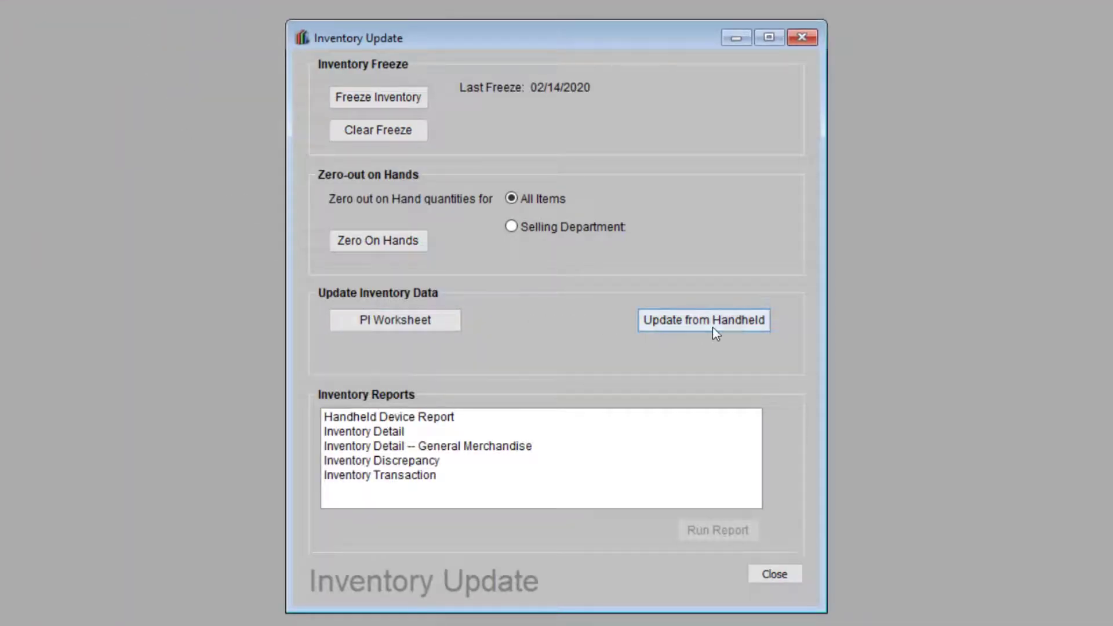
left_click(746, 327)
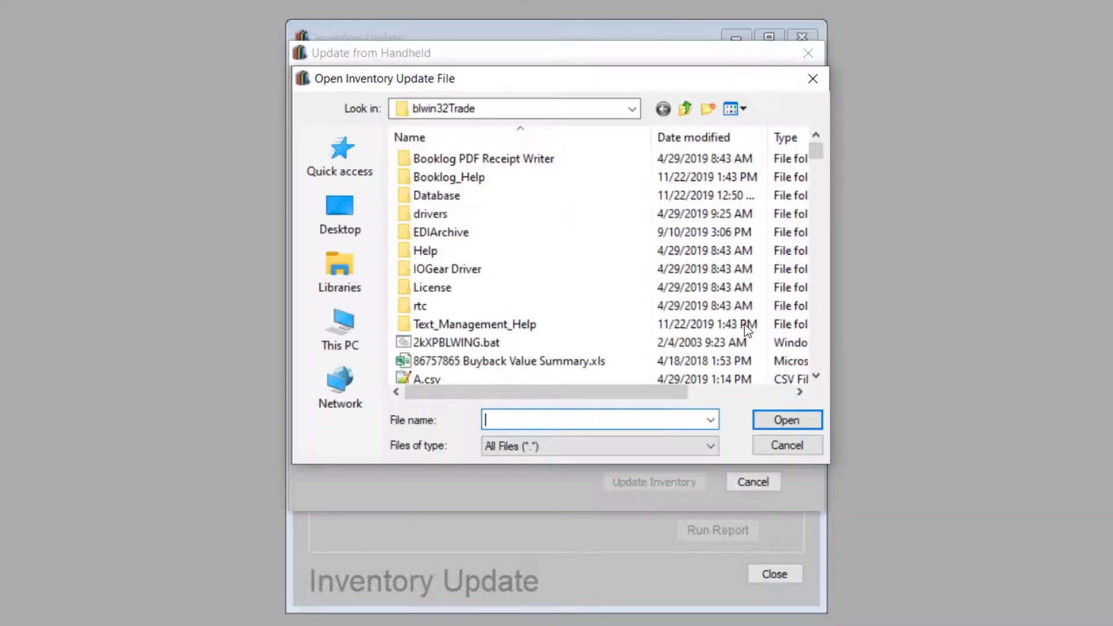
Load POE4.txt from the C: drive's Inventory 2020 folder to check it for errors, and cancel without updating inventory
left_click(689, 109)
left_click(688, 110)
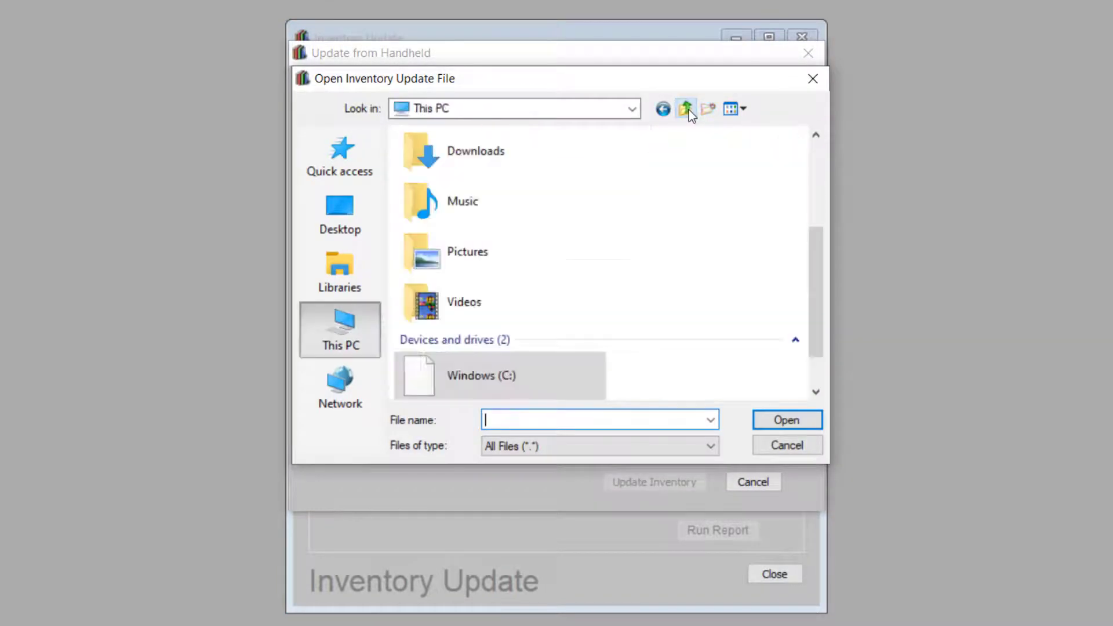
double_click(508, 365)
scroll(527, 316, "down", 1)
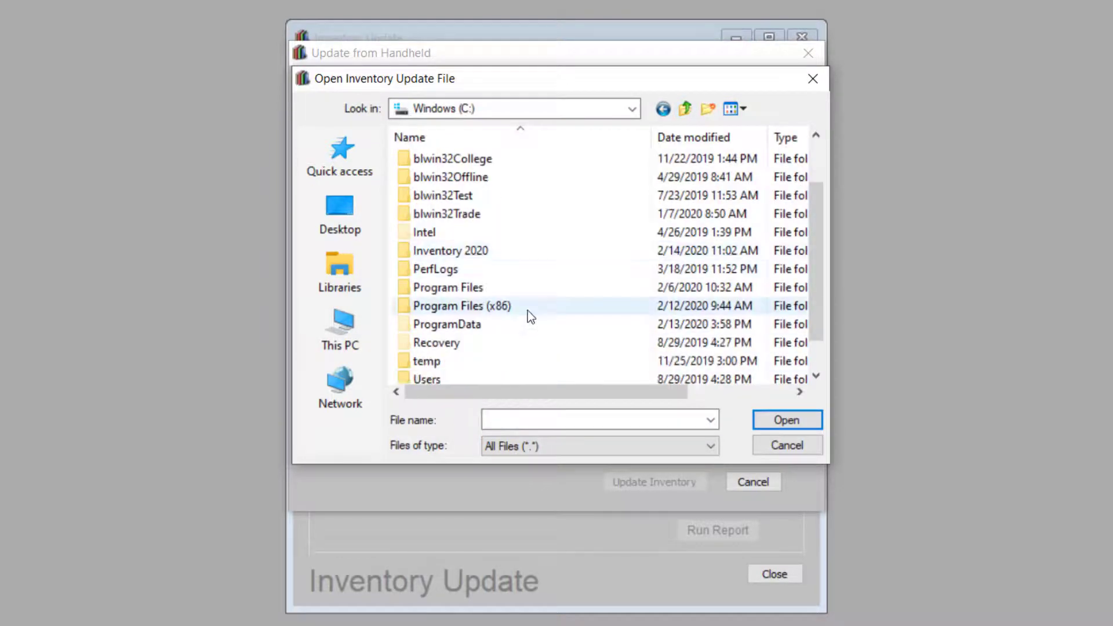
double_click(500, 251)
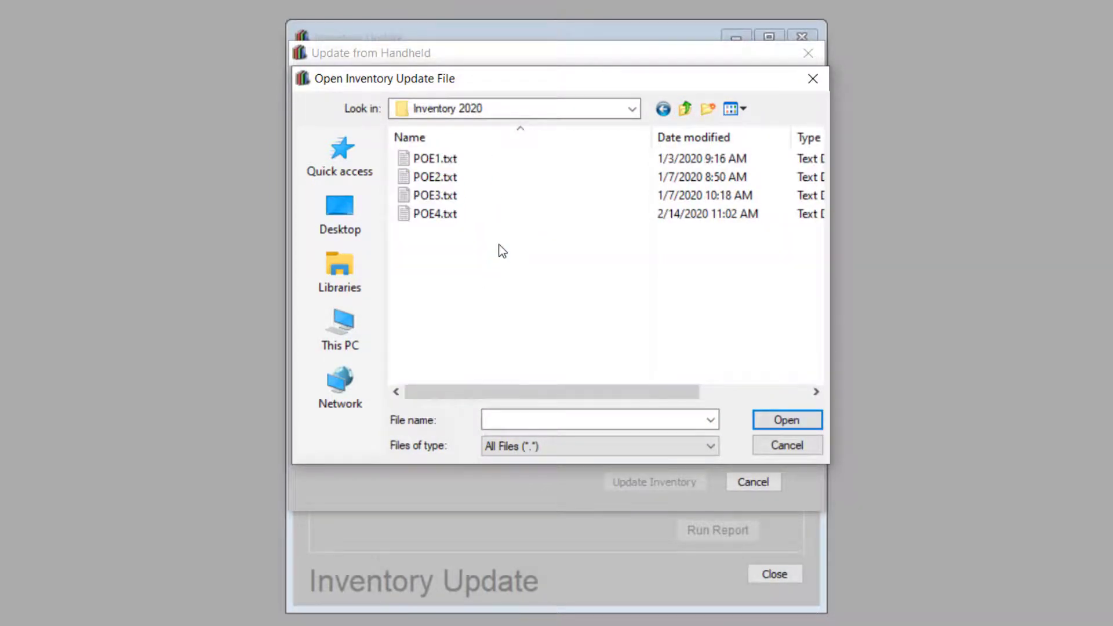
left_click(479, 216)
left_click(778, 420)
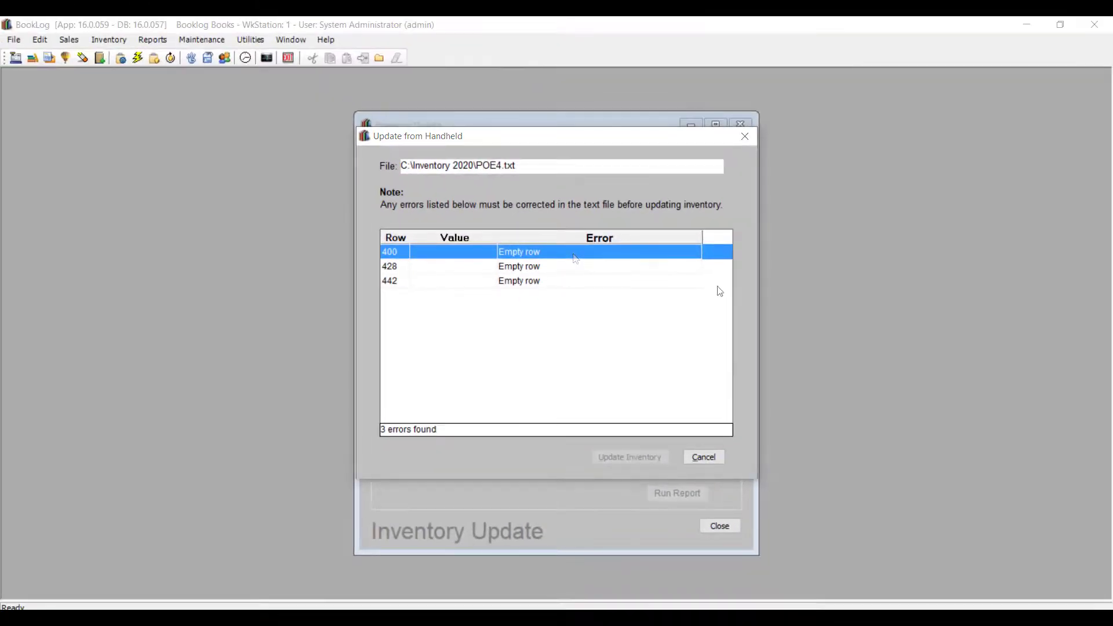
left_click(707, 457)
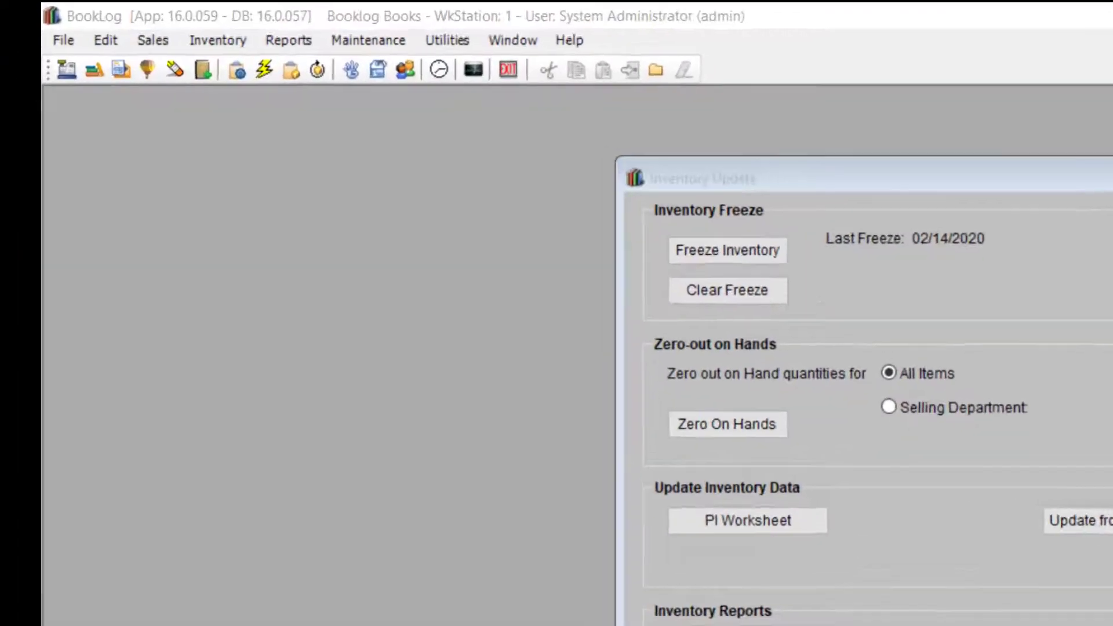
Open POE4.txt from the Inventory 2020 folder on the C: drive using File Explorer
key("super+e")
scroll(194, 457, "down", 10)
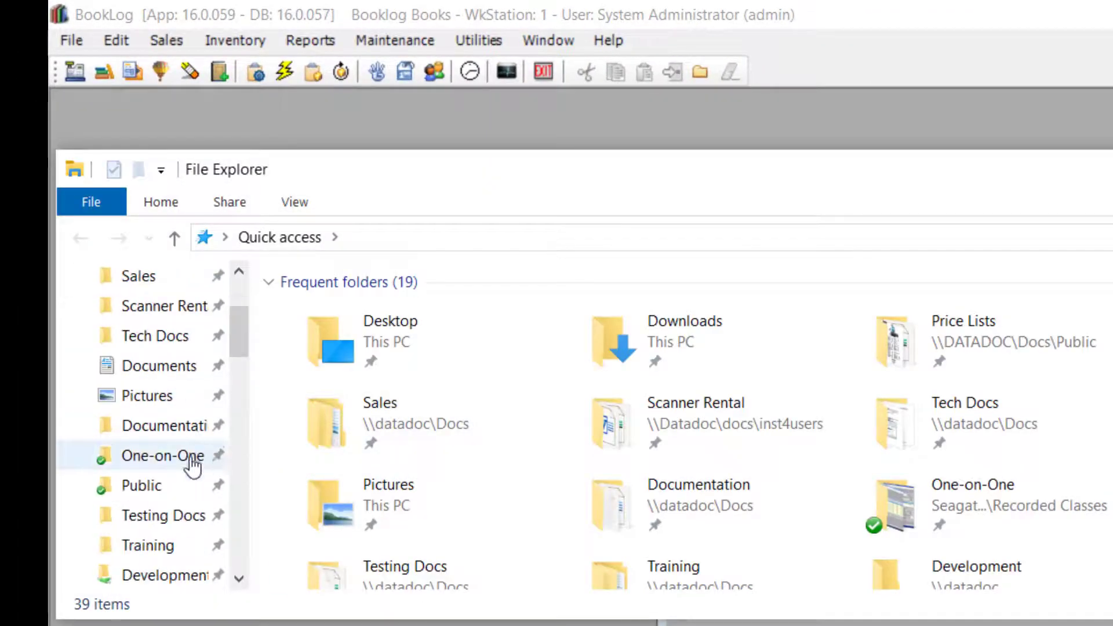
scroll(174, 514, "down", 8)
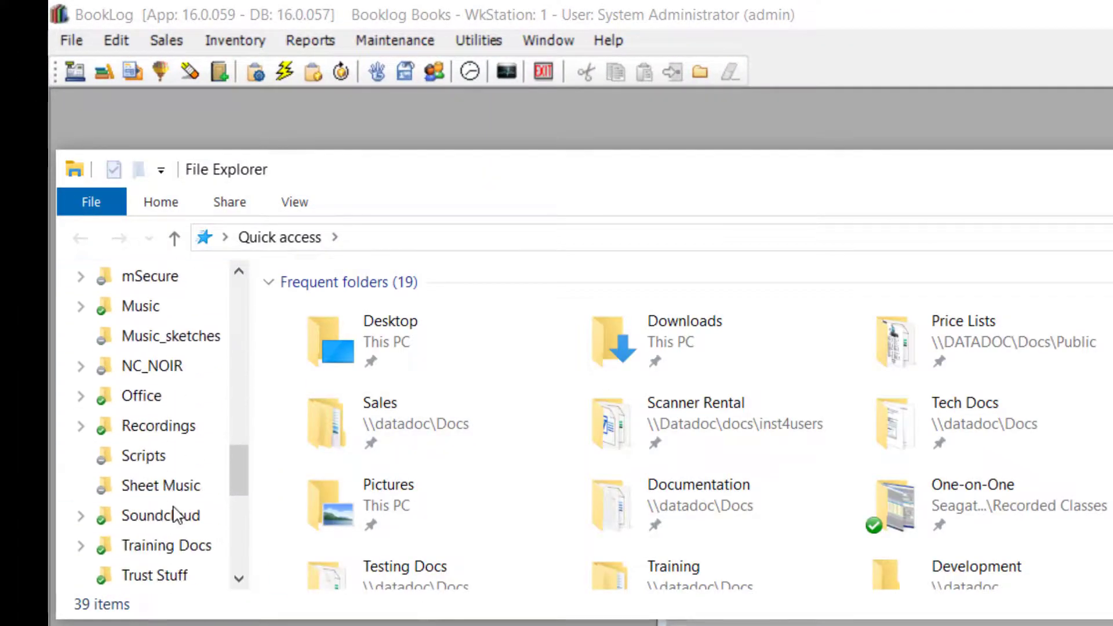
left_click(168, 458)
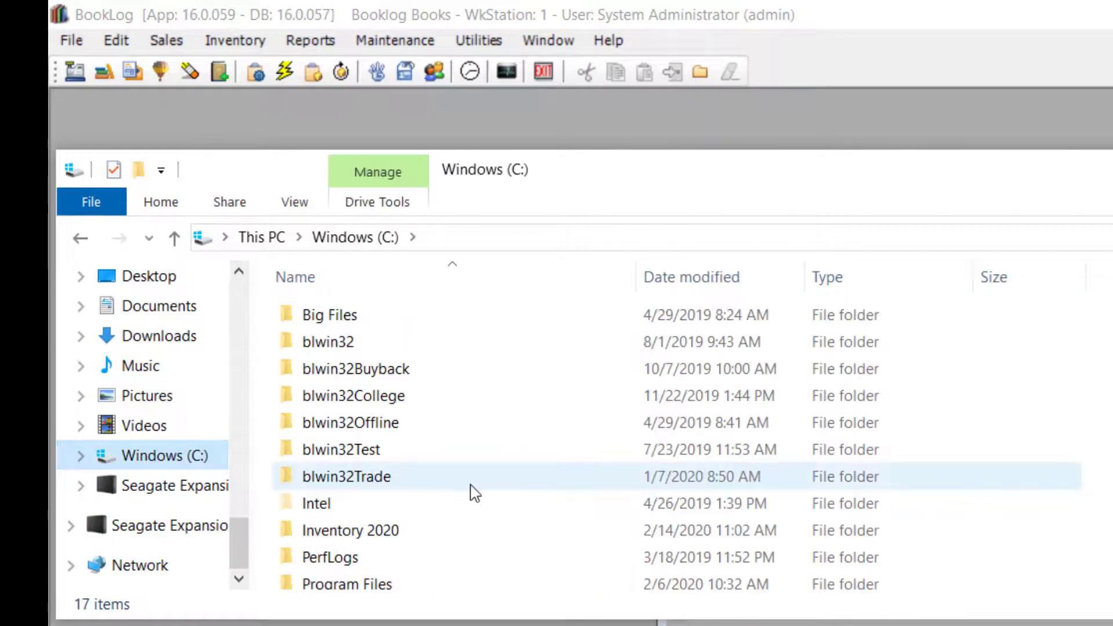
scroll(472, 492, "down", 2)
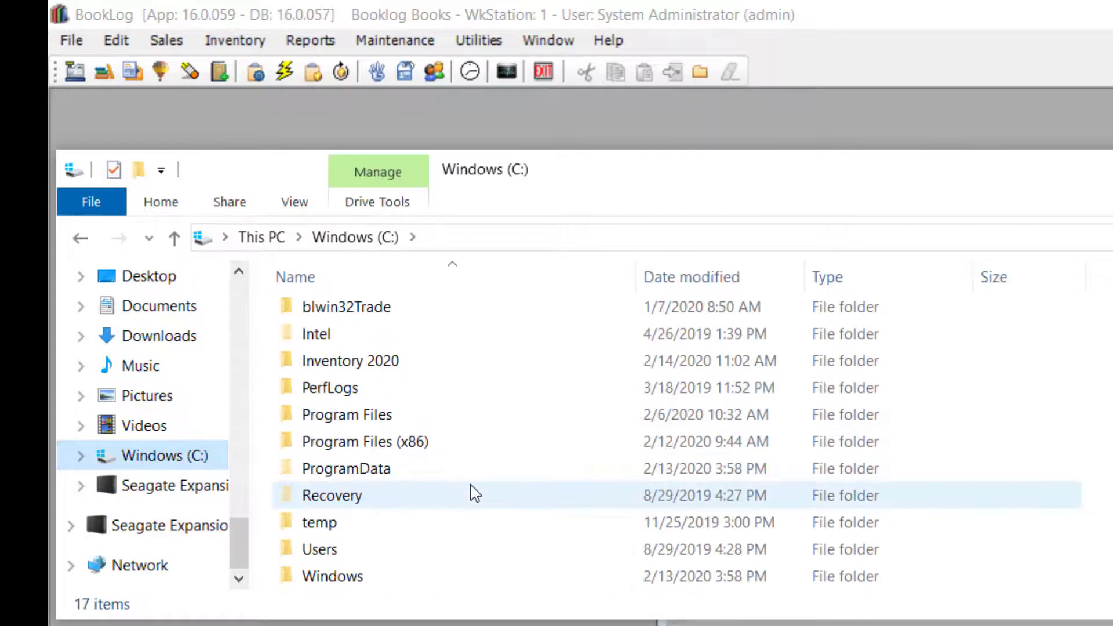
double_click(400, 362)
double_click(374, 403)
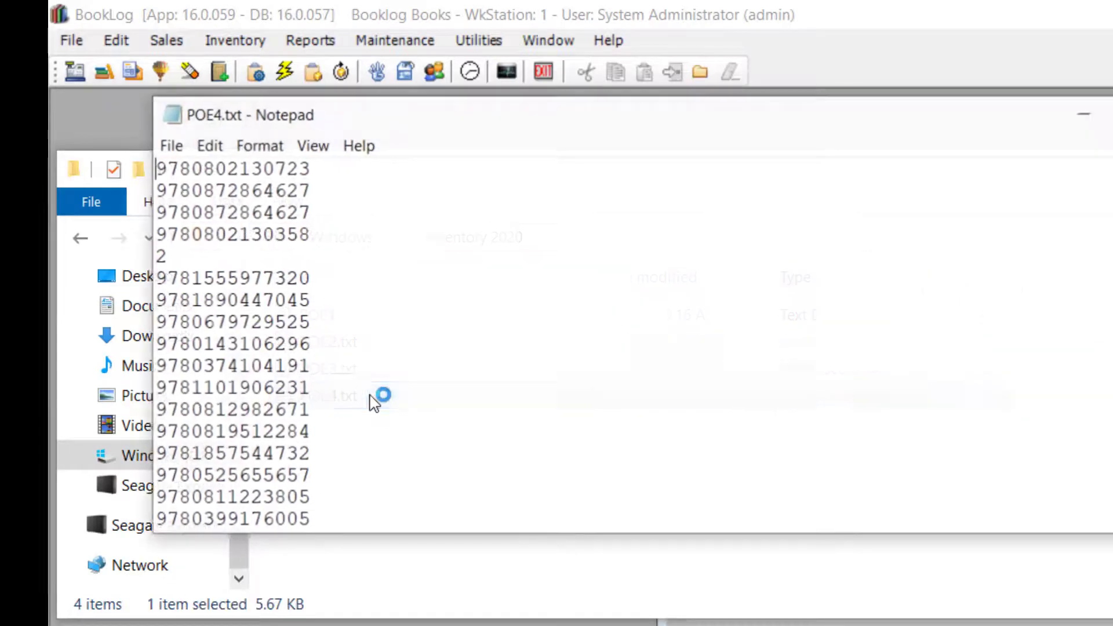
scroll(378, 418, "down", 10)
scroll(380, 431, "down", 10)
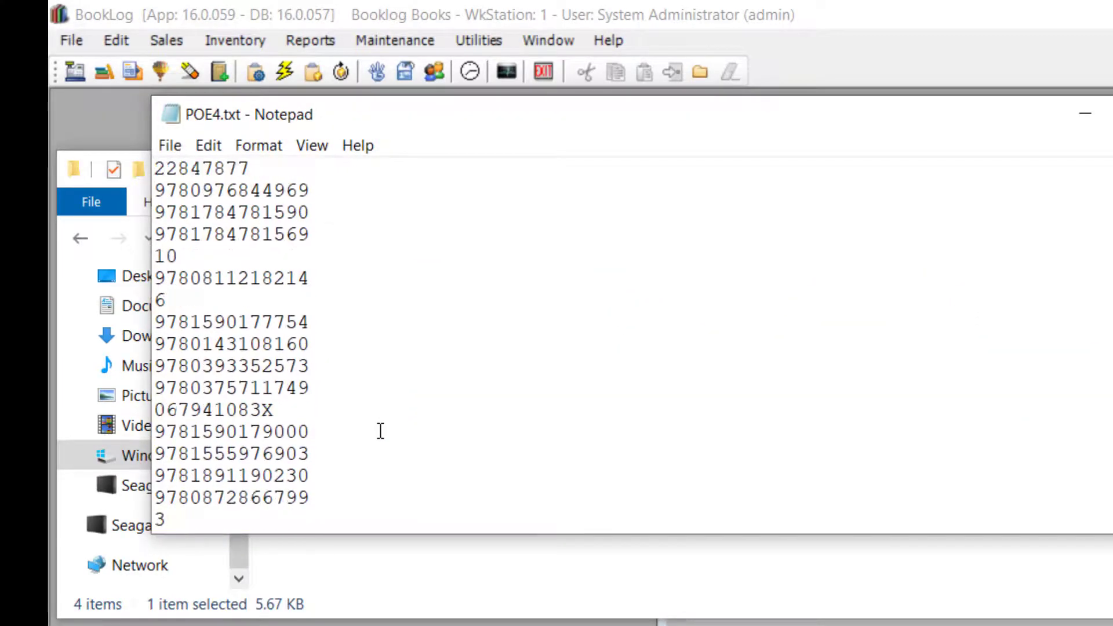
scroll(380, 430, "down", 5)
scroll(232, 342, "down", 15)
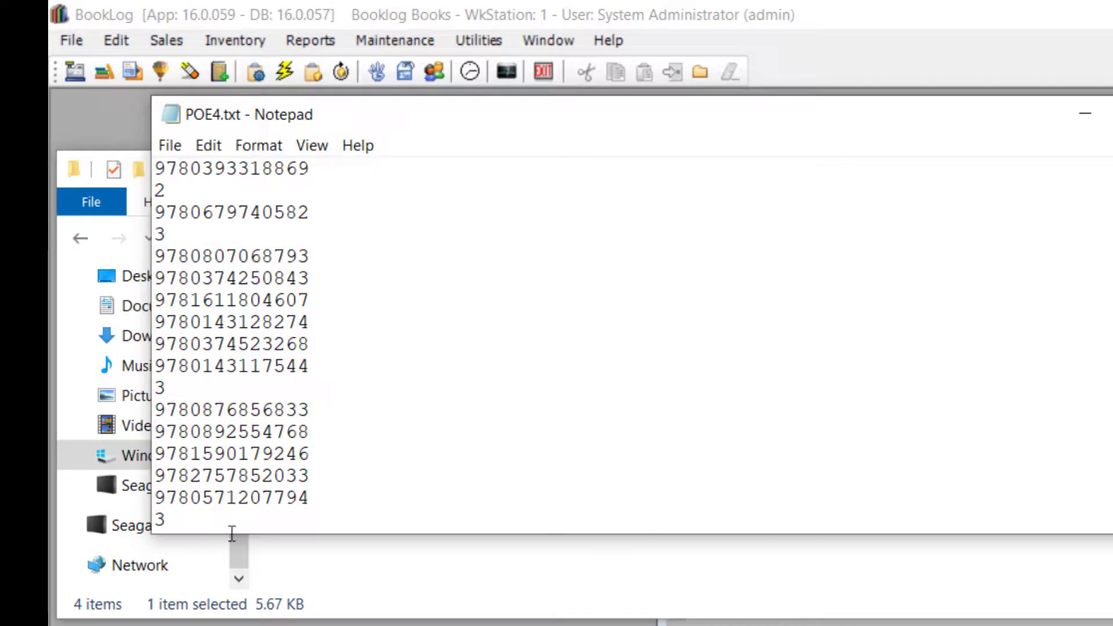
scroll(187, 522, "up", 2)
scroll(186, 522, "up", 2)
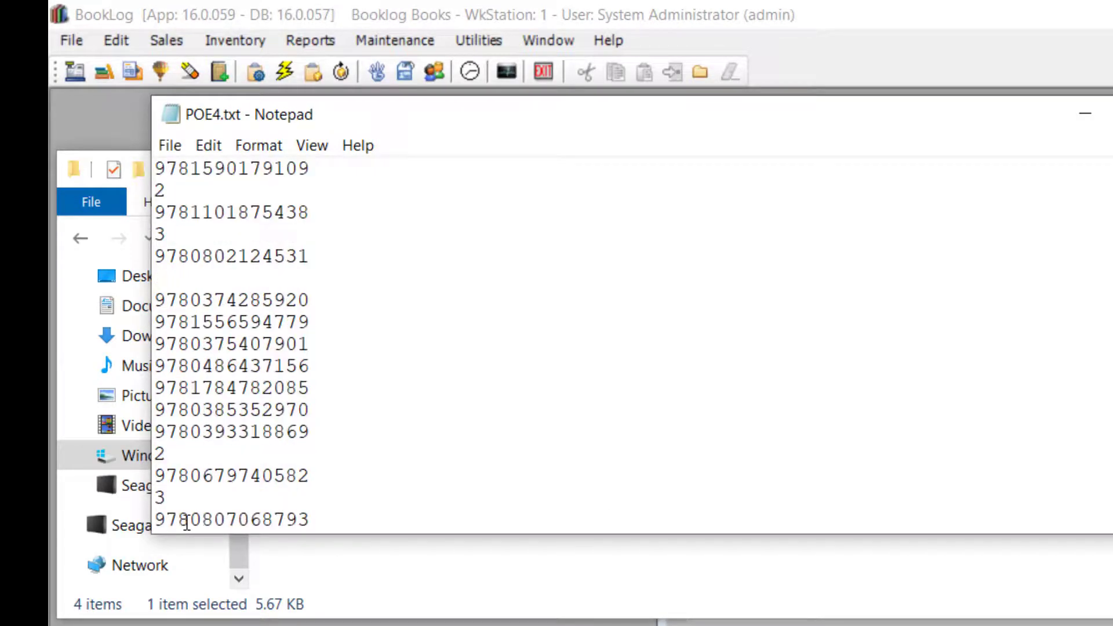
left_click(175, 282)
key("BackSpace")
scroll(203, 293, "up", 5)
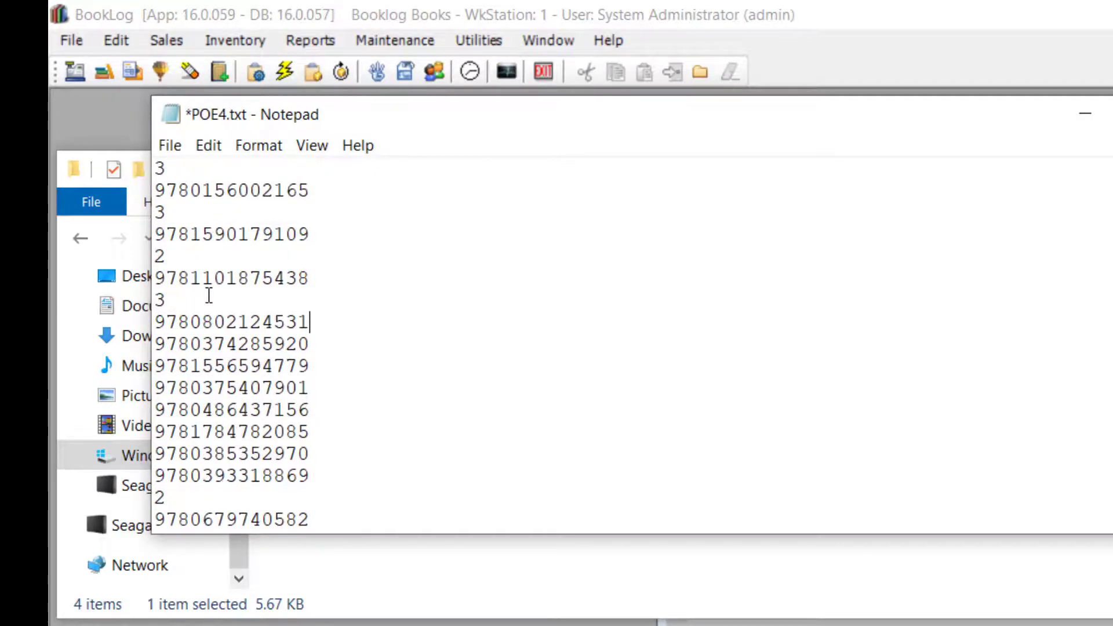
left_click(203, 293)
key("BackSpace")
scroll(203, 294, "up", 11)
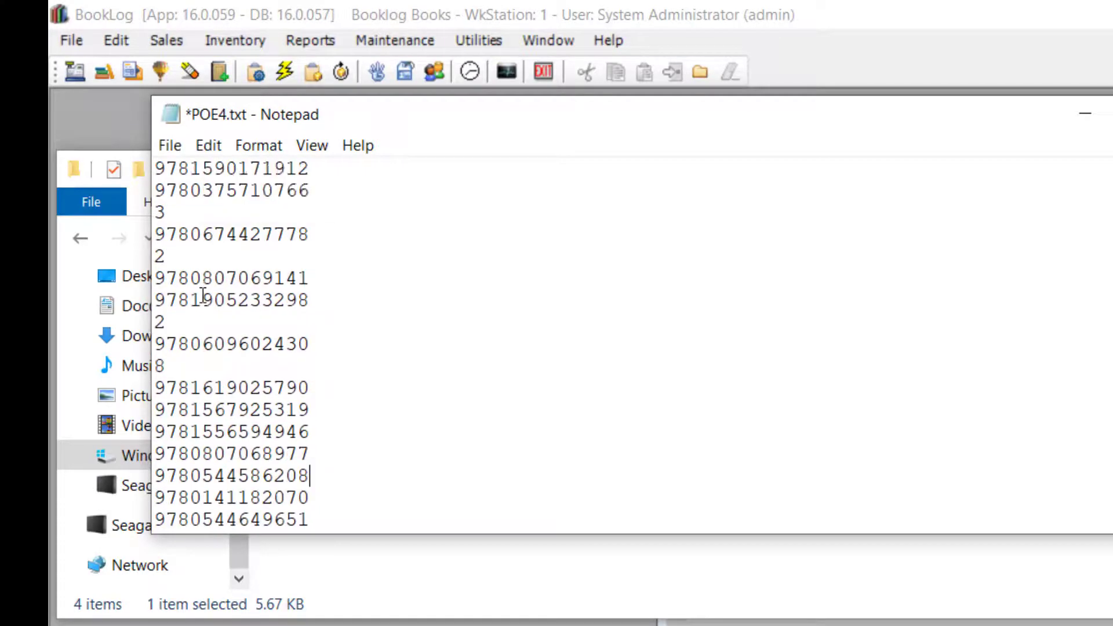
left_click(186, 348)
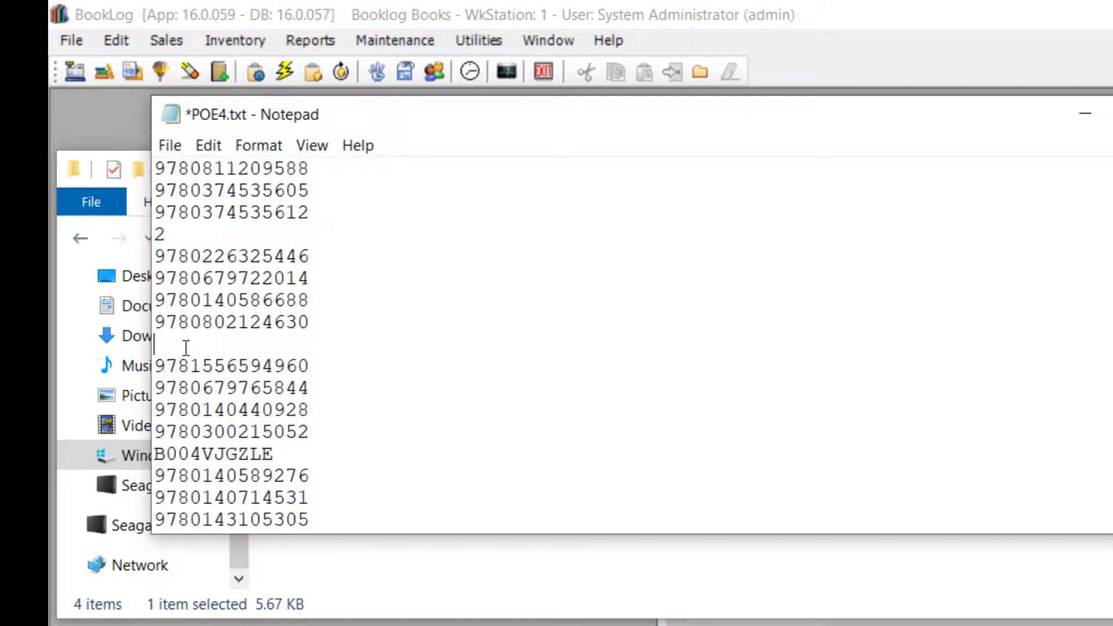
key("BackSpace")
Save the corrected POE4.txt and close both the file and the File Explorer window
left_click(170, 147)
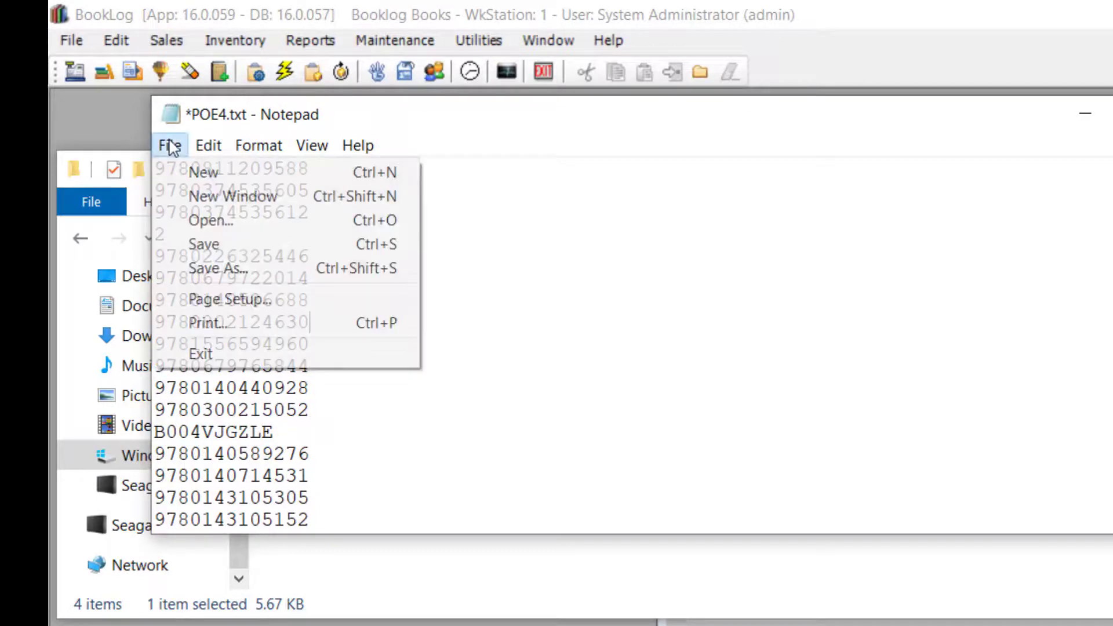
left_click(208, 245)
key("alt+F4")
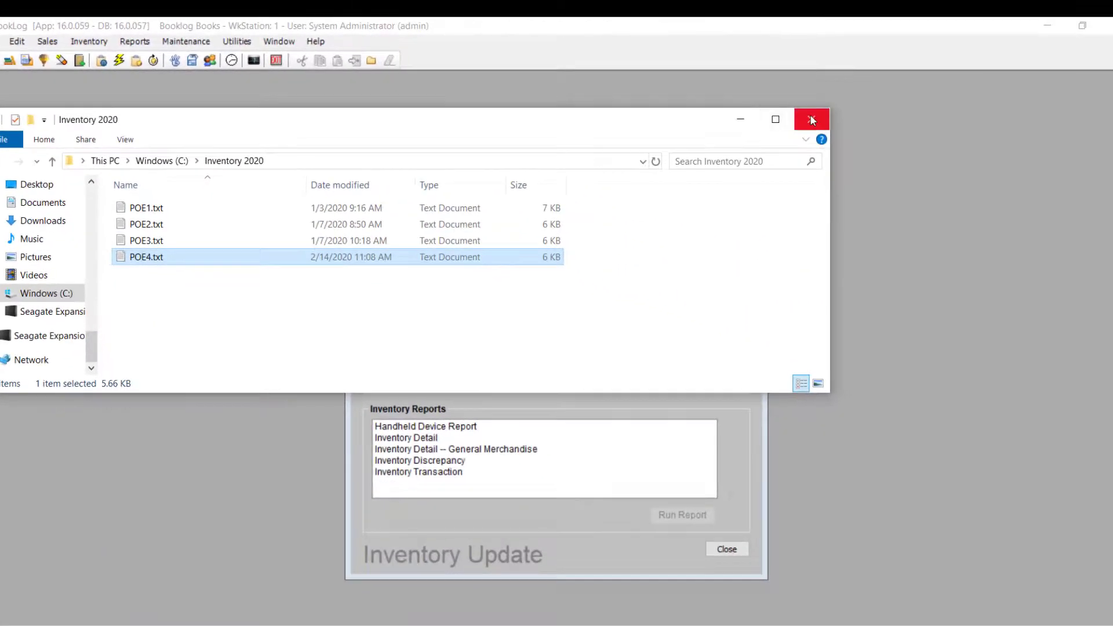
left_click(812, 120)
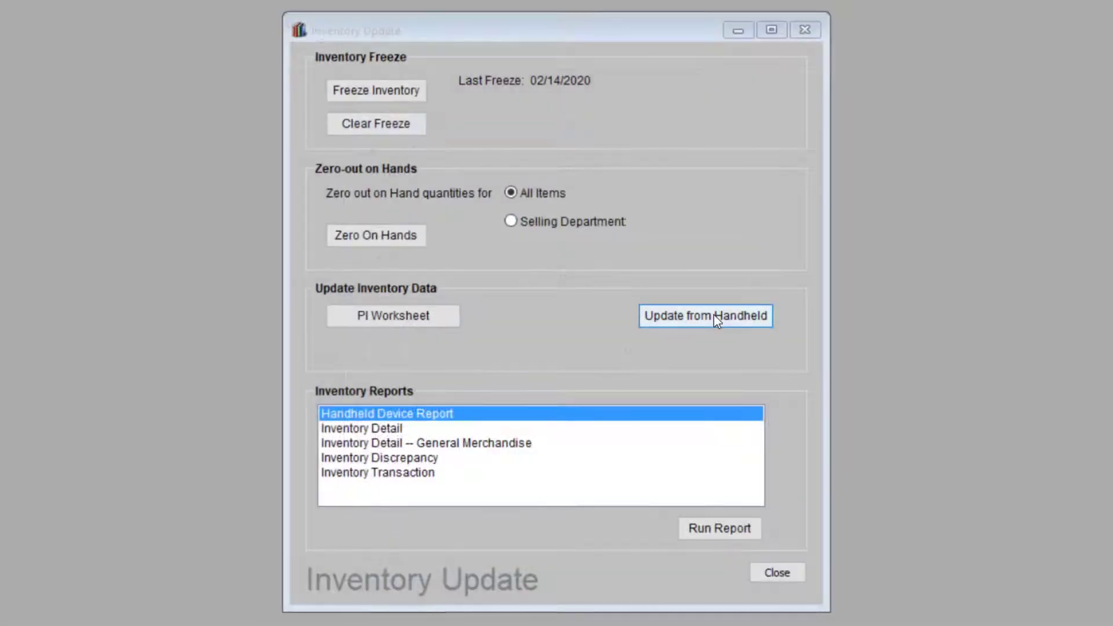
Load the corrected POE4.txt as the handheld file and update the inventory from it
left_click(679, 350)
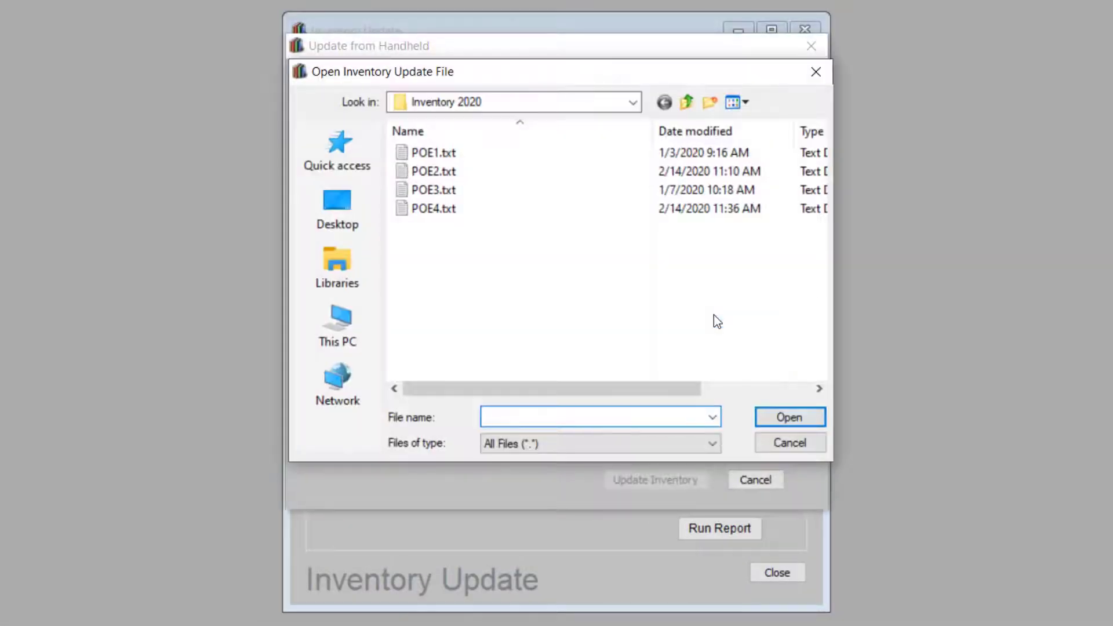
double_click(442, 208)
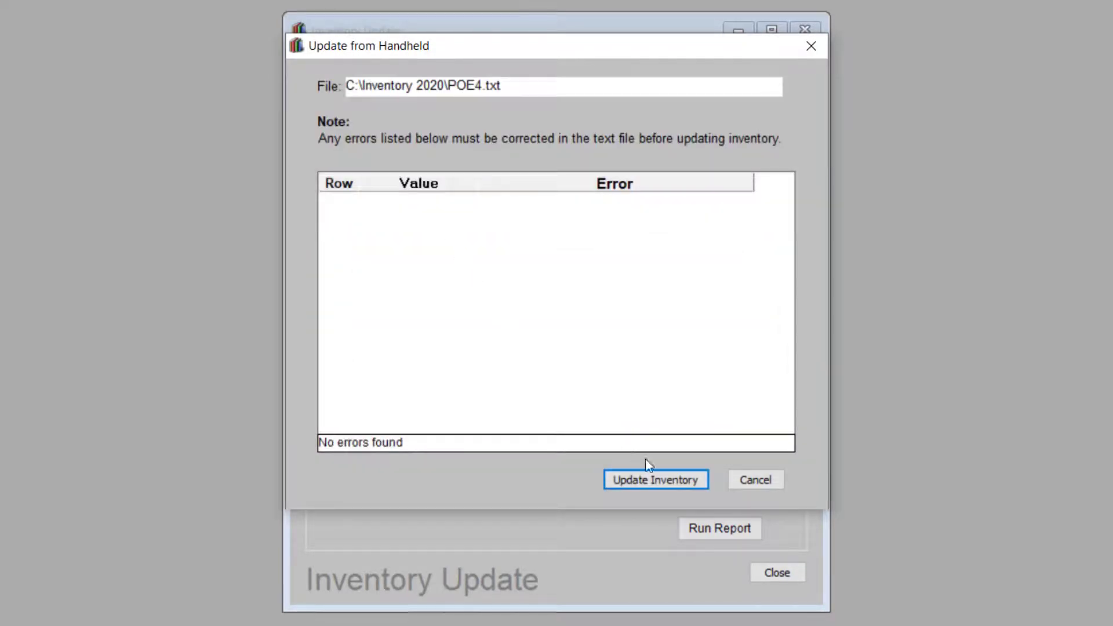
left_click(687, 484)
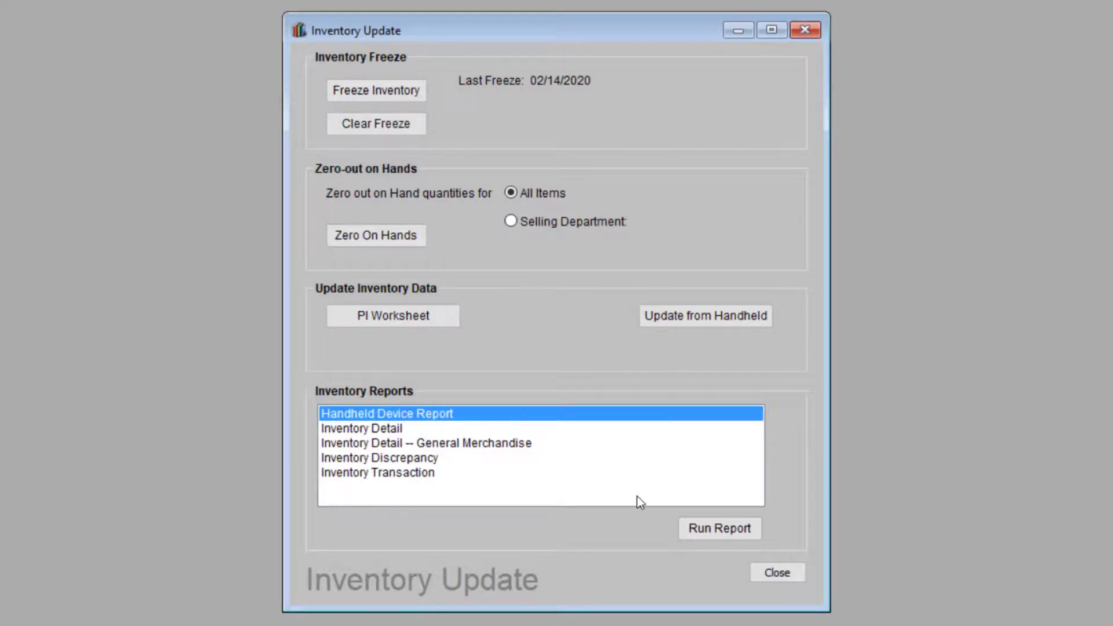
Run the Handheld Device Report for POE4.txt and look through its first page for items without a title
left_click(708, 525)
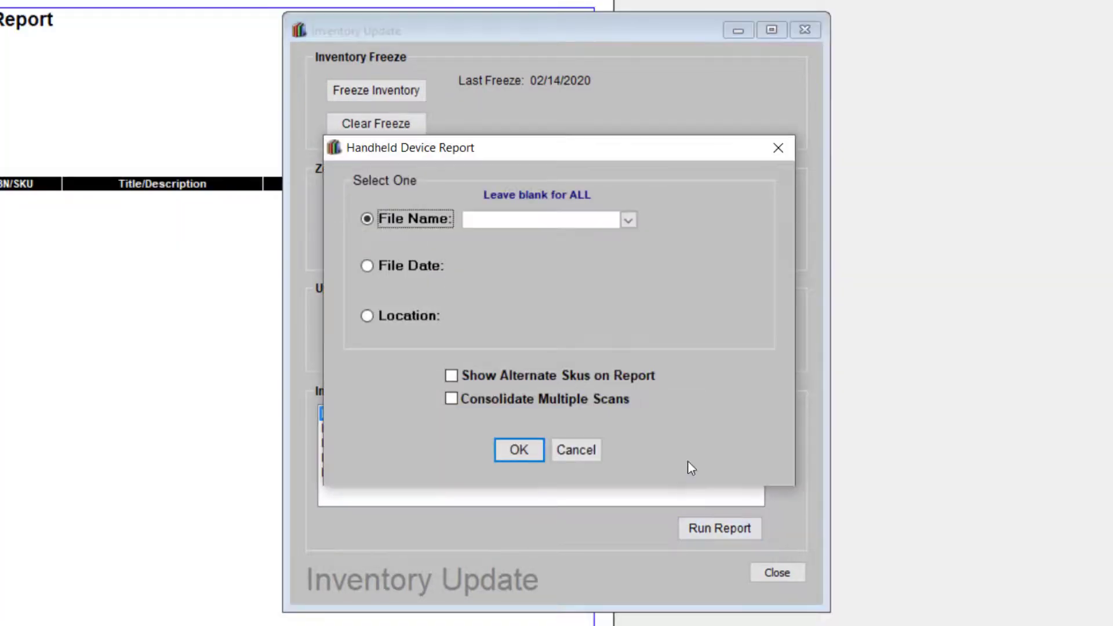
left_click(628, 219)
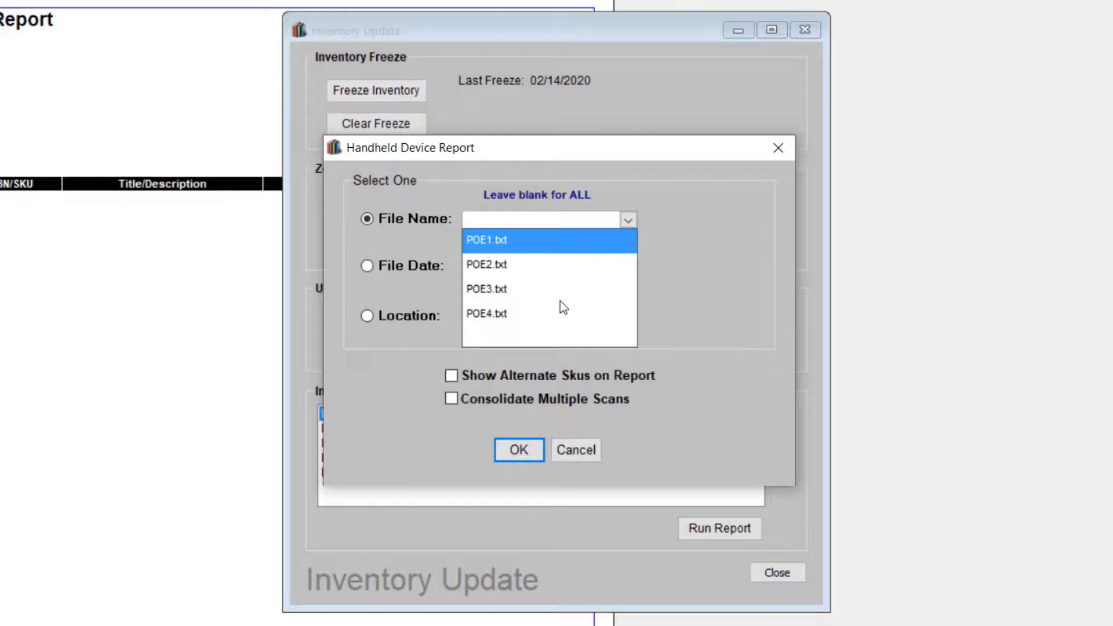
left_click(516, 316)
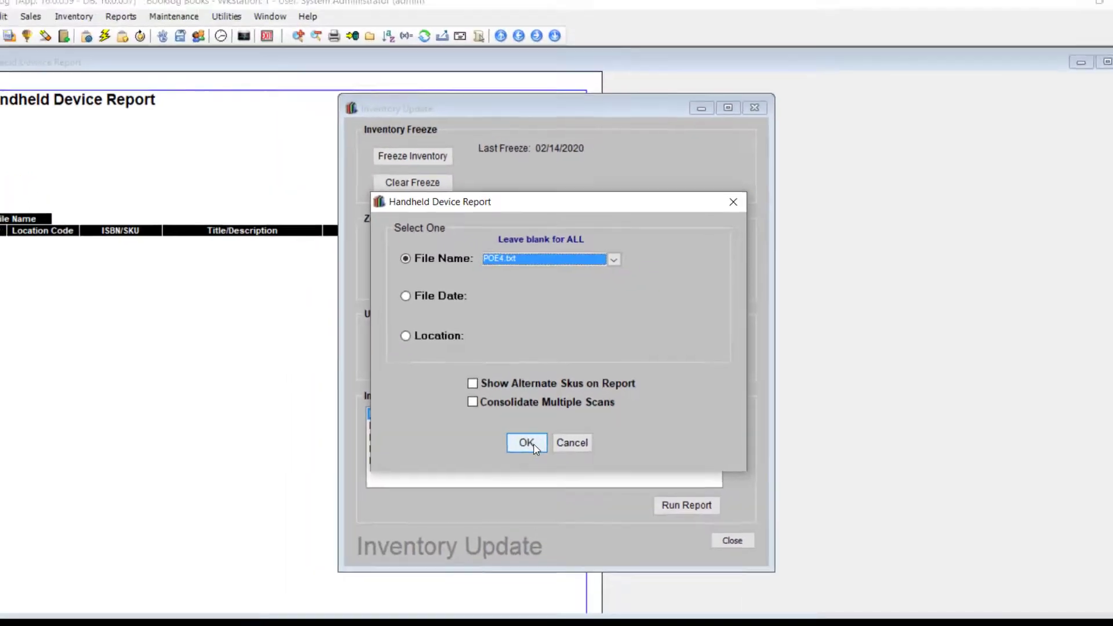
left_click(523, 451)
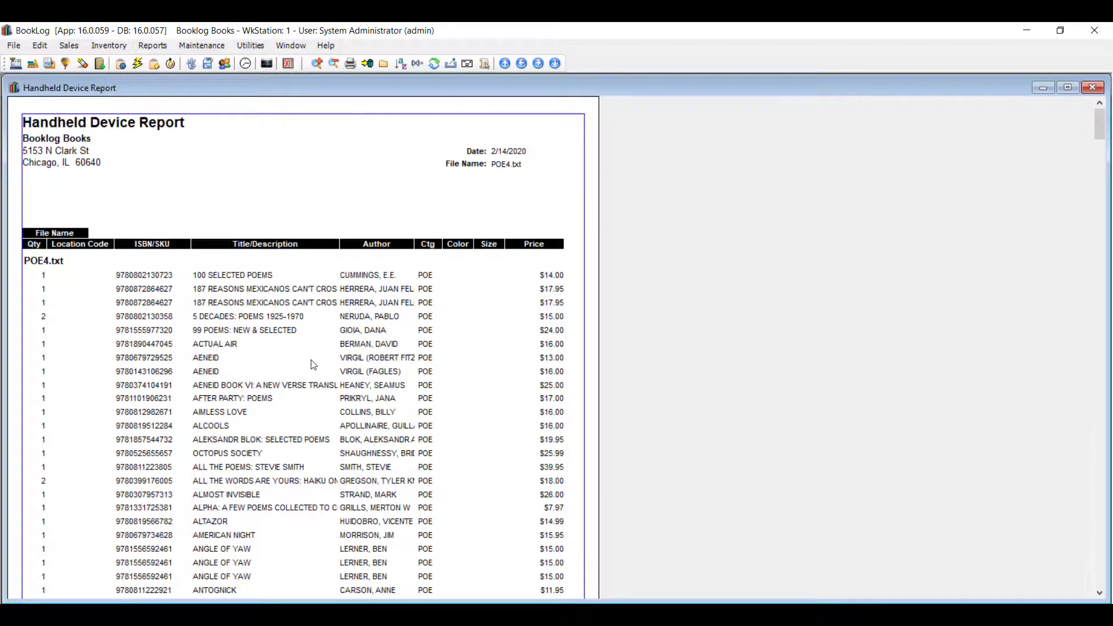
scroll(314, 364, "down", 6)
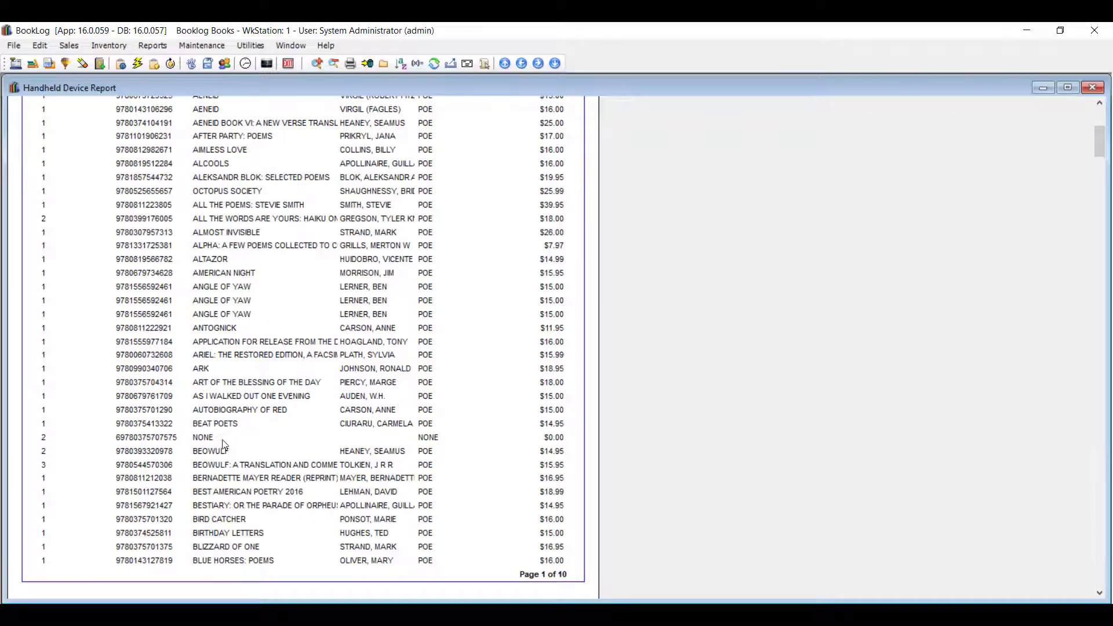
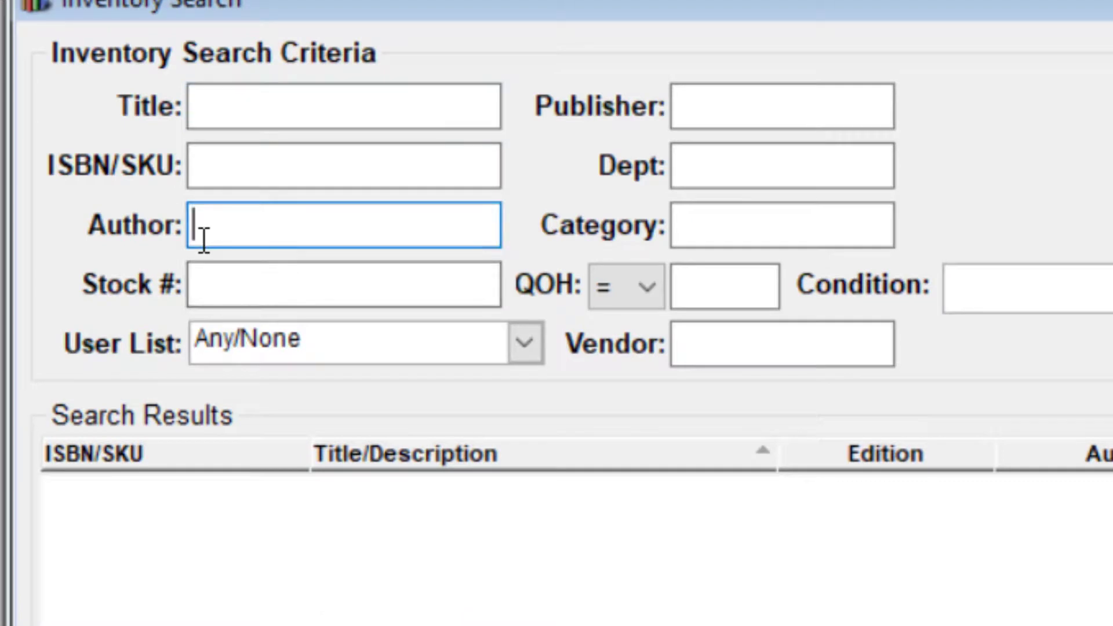
Search the inventory for items by author hopkins with the title poems
type("hopkins")
left_click(281, 113)
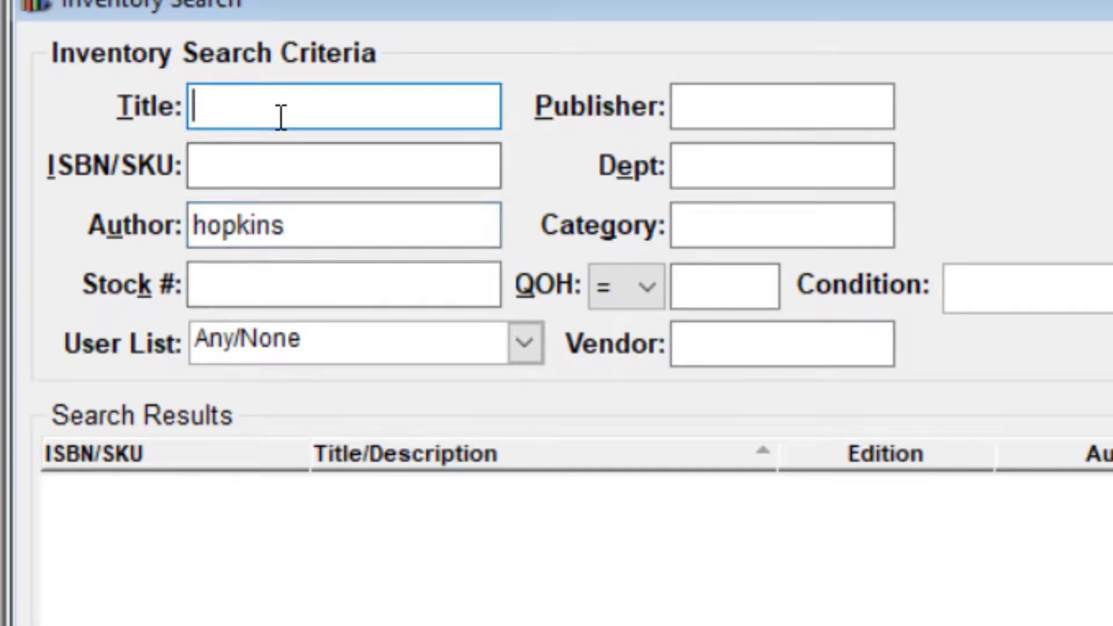
type("poems")
key("Return")
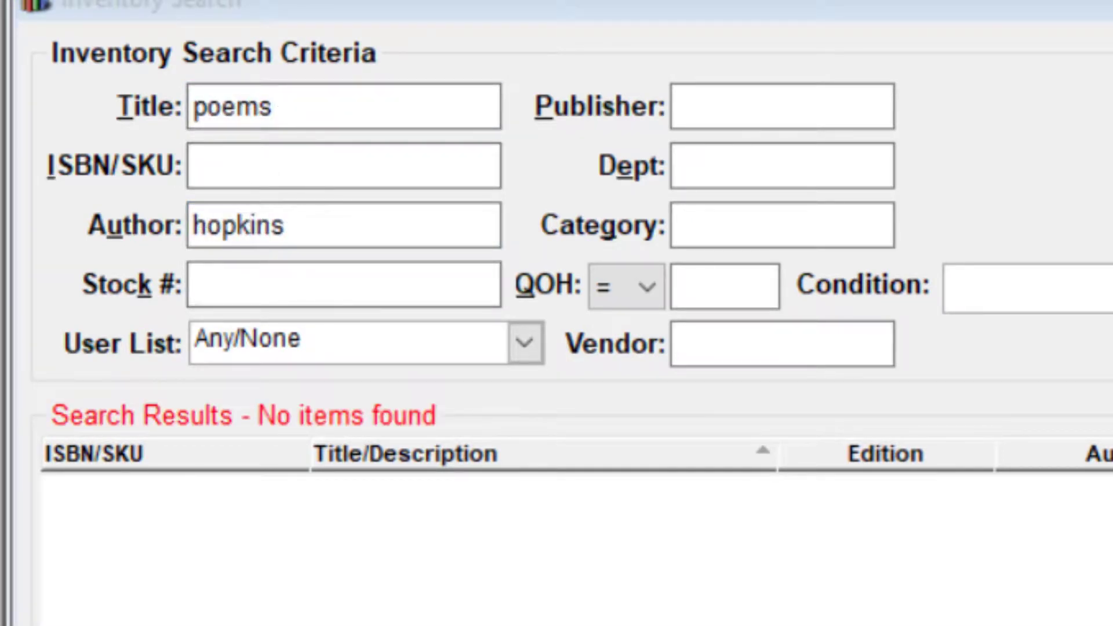
left_click_drag(324, 226, 6, 241)
key("BackSpace")
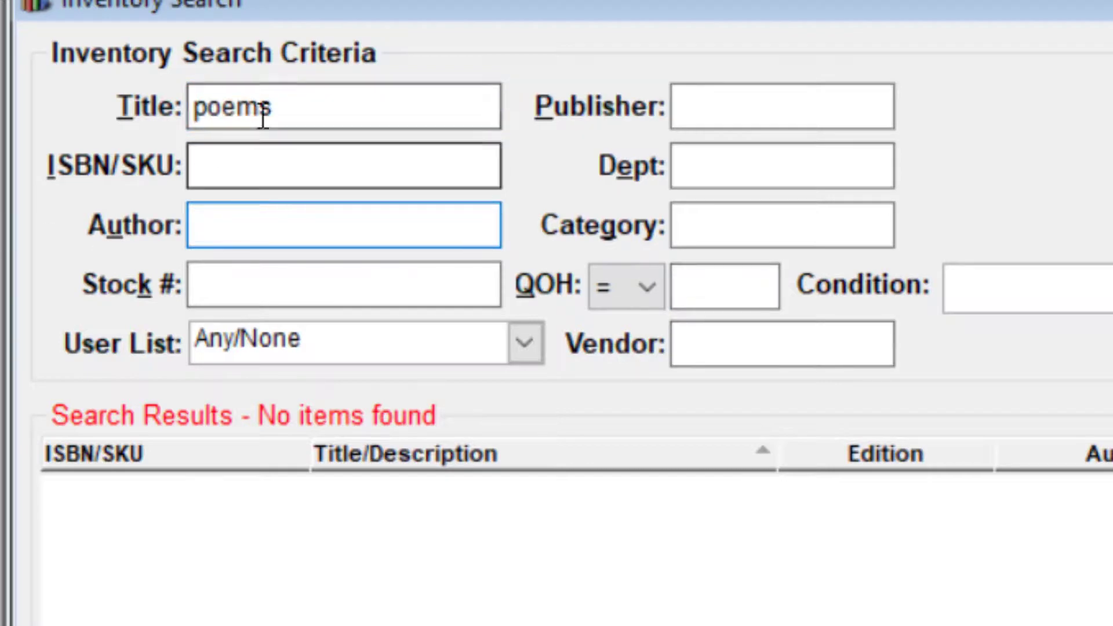
left_click_drag(263, 116, 72, 106)
key("BackSpace")
left_click(236, 164)
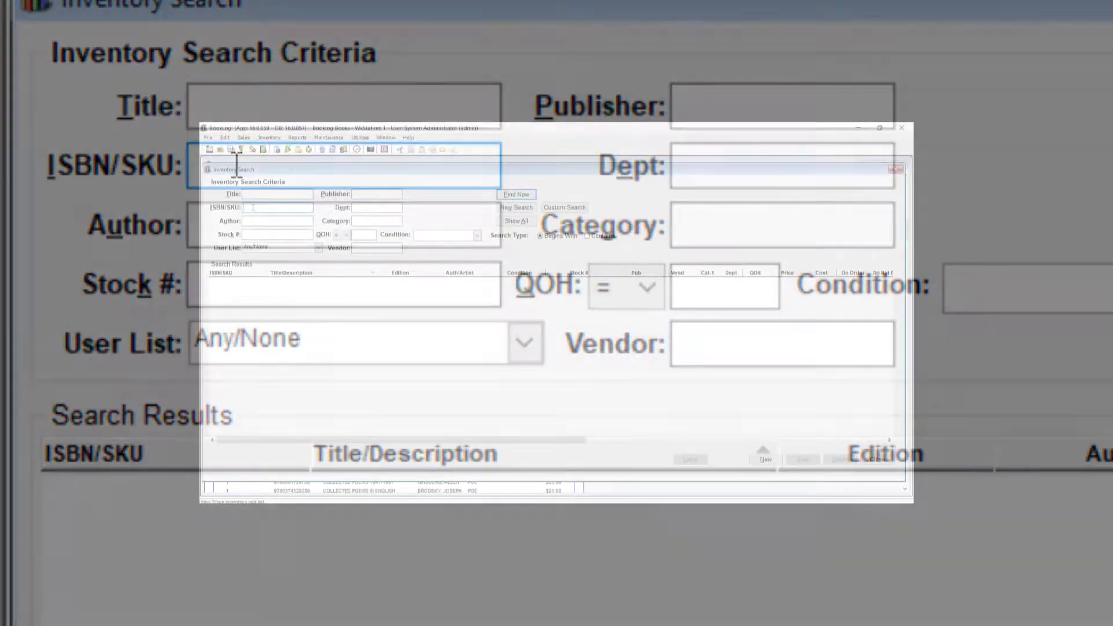
type("9780140420159")
key("Return")
key("Return")
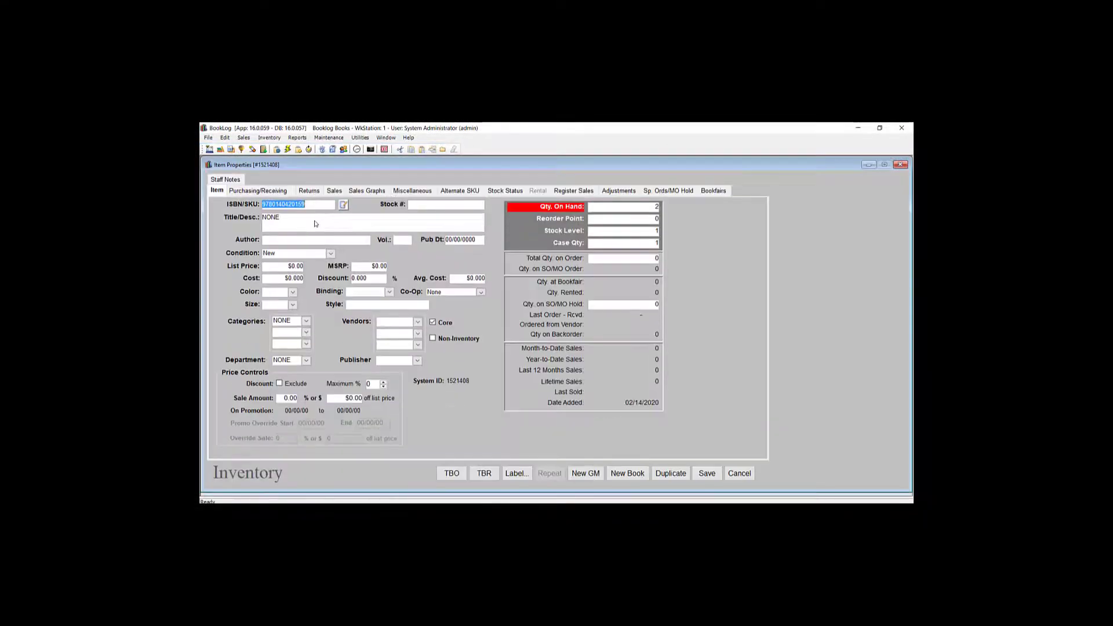
Enter the title Poems and Prose, author Hopkins, Gerard Manley, list price $17.00 and a 41% discount for the item
left_click(315, 224)
type("Poems and Prose")
type("Hopkins, Gerard Manley")
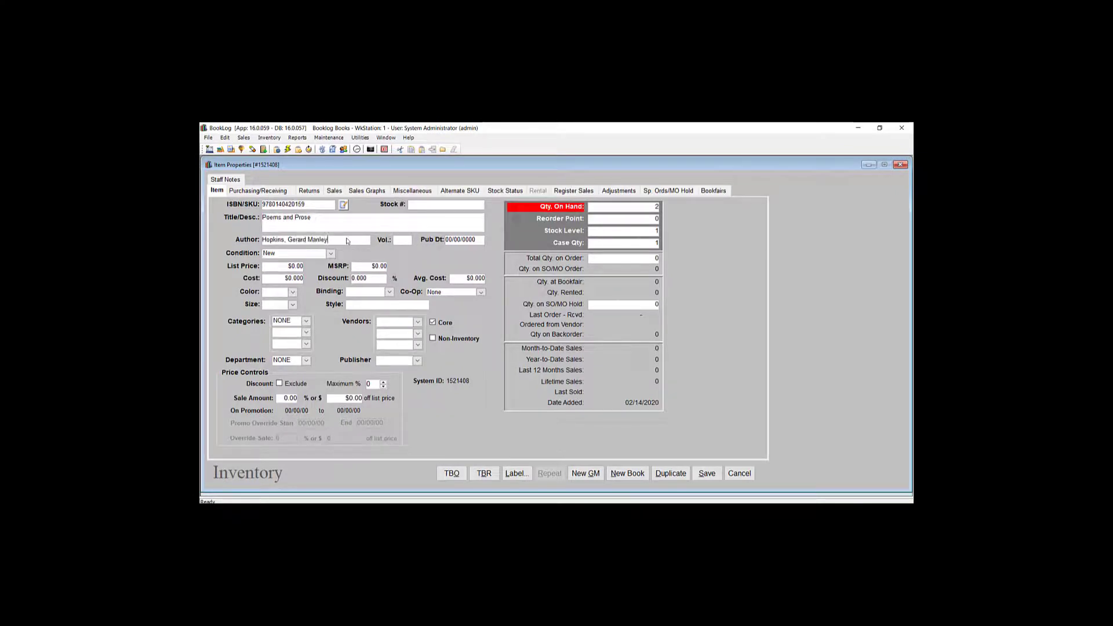
left_click(278, 268)
type("17.00")
left_click(373, 280)
Assign the item the category POE and the vendor RH (Random House)
left_click(306, 320)
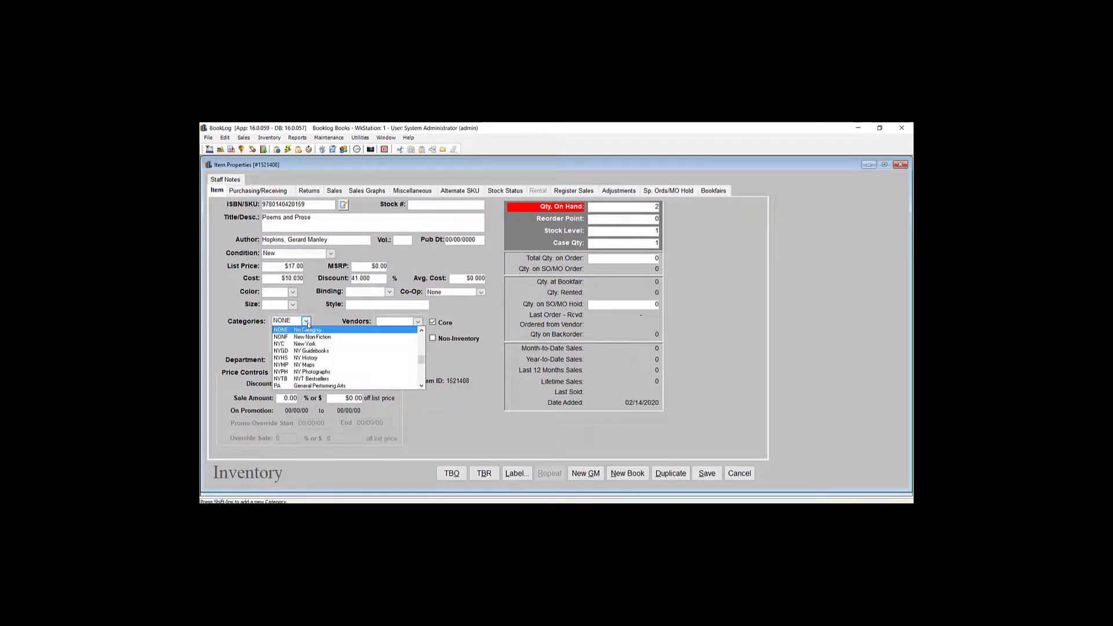
type("POE")
key("Return")
left_click(418, 322)
type("RH")
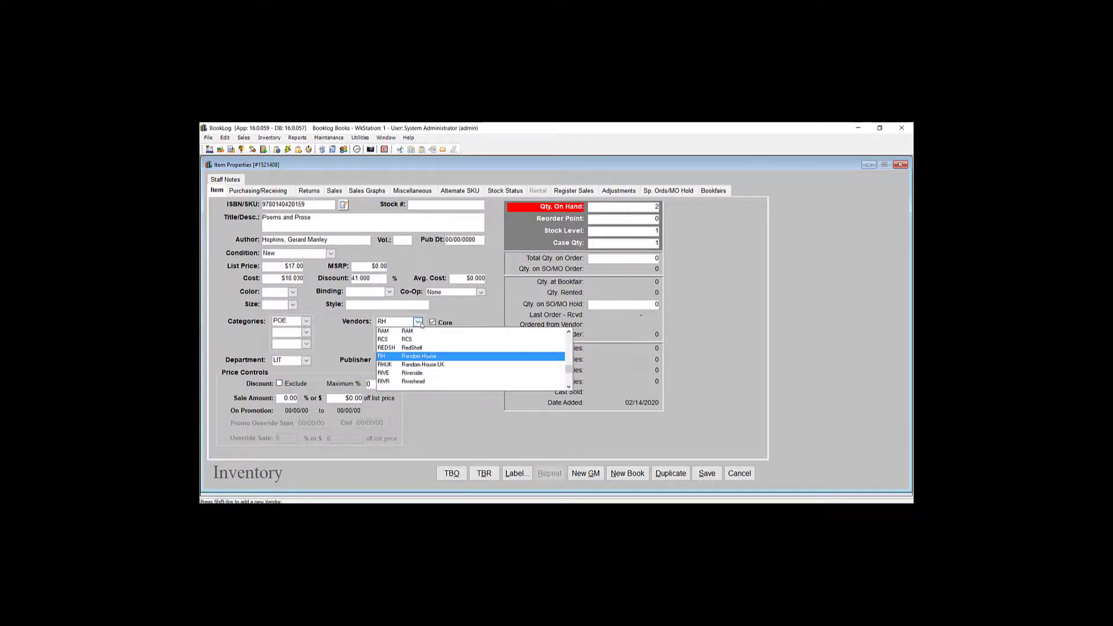
key("Return")
key("Return")
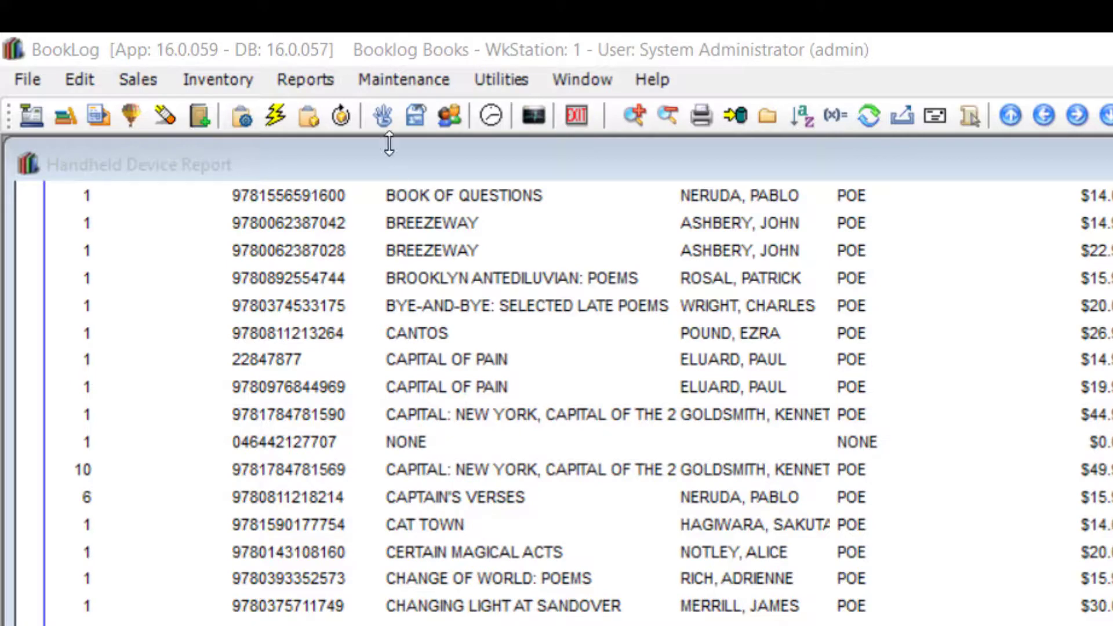
left_click(383, 116)
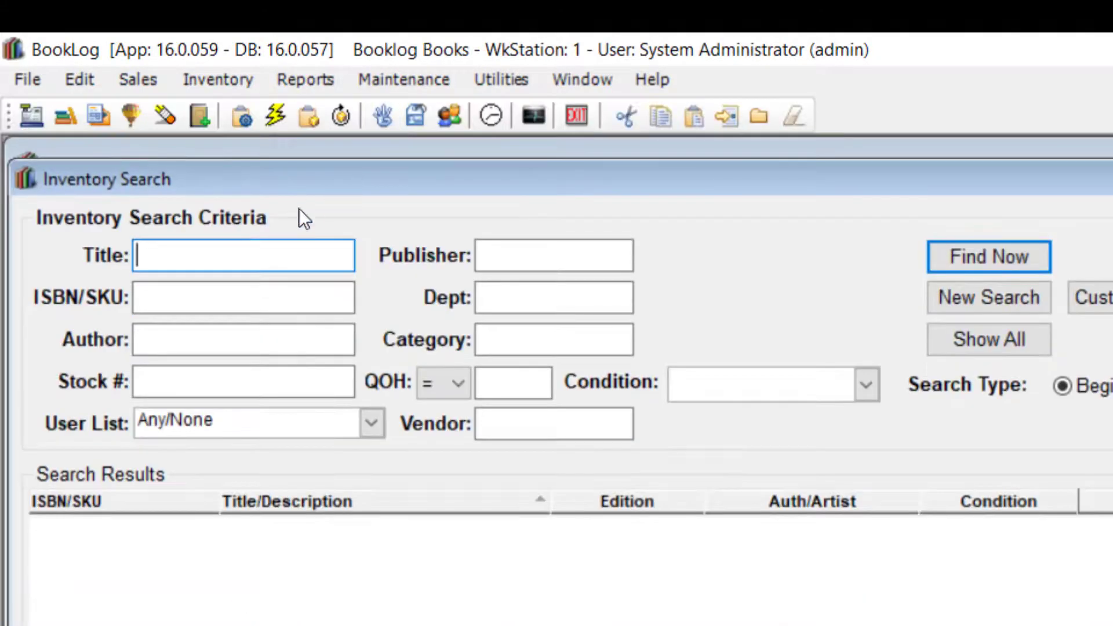
left_click(185, 297)
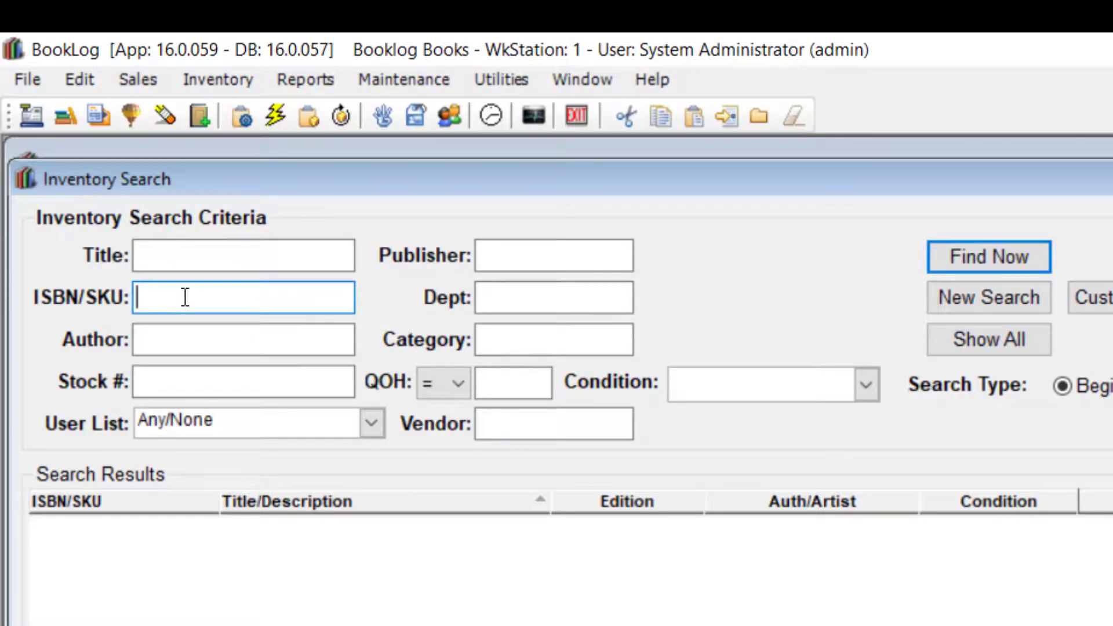
type("9780618127702")
key("Return")
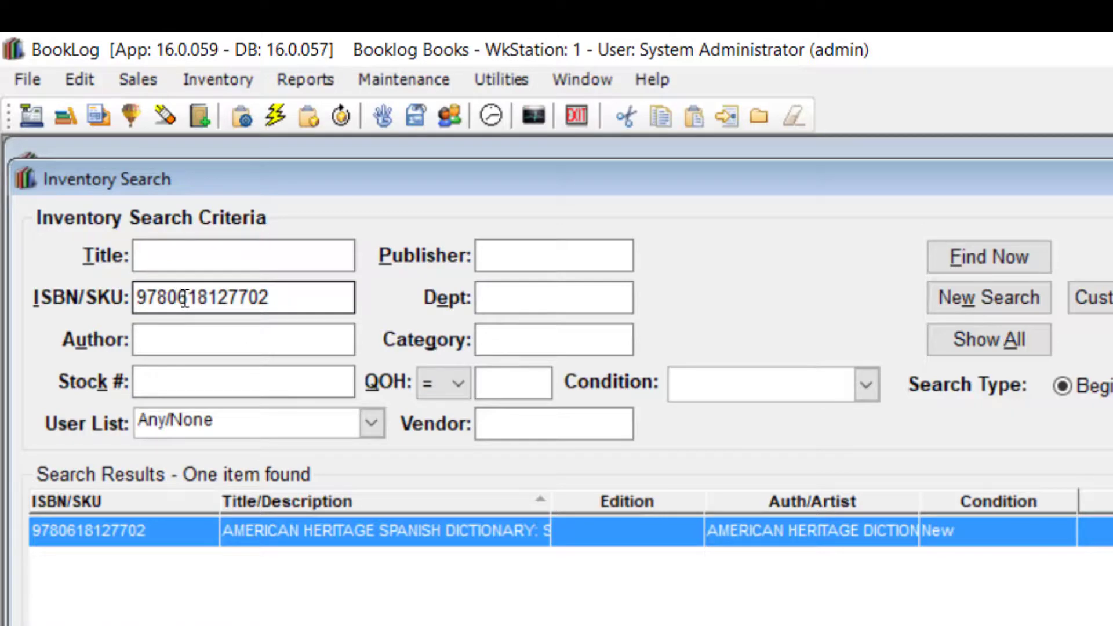
left_click_drag(235, 179, 659, 137)
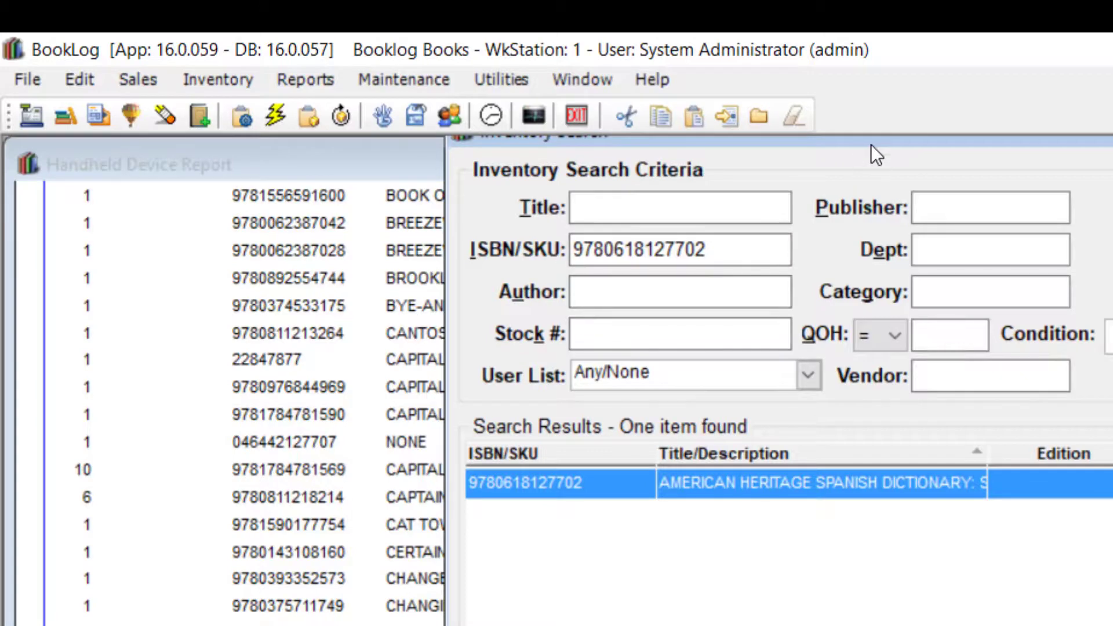
left_click_drag(877, 141, 472, 226)
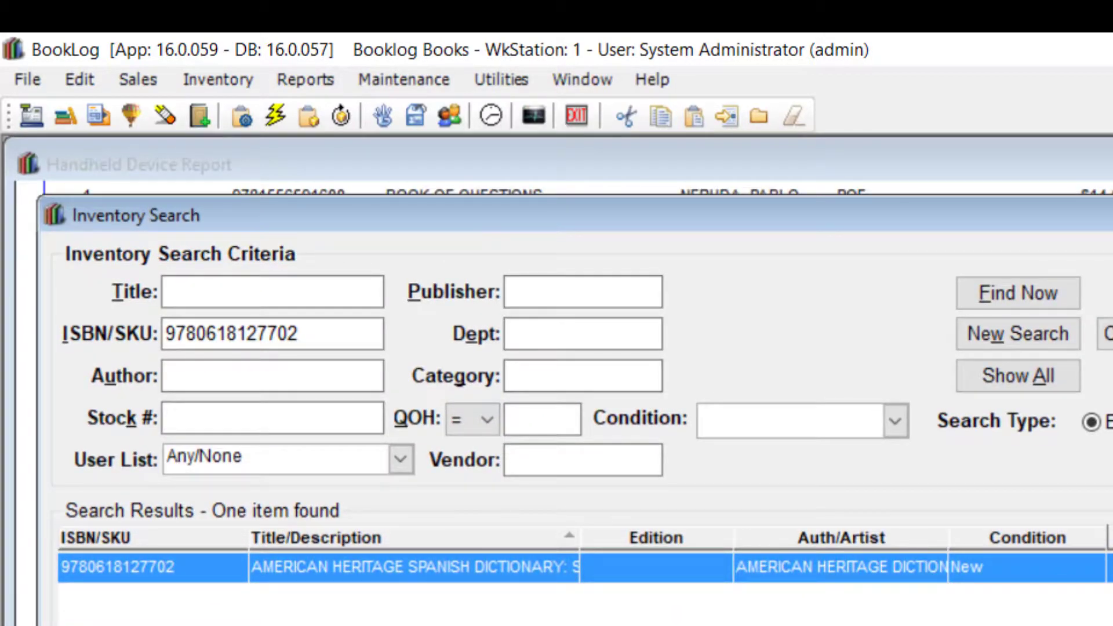
key("Escape")
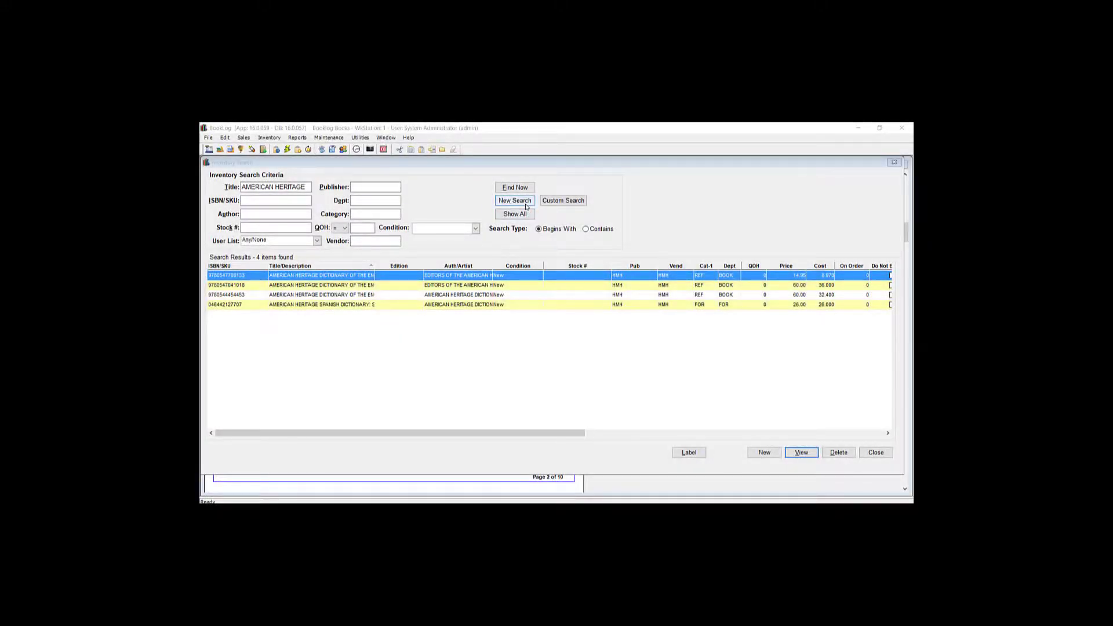
left_click(515, 200)
left_click(288, 202)
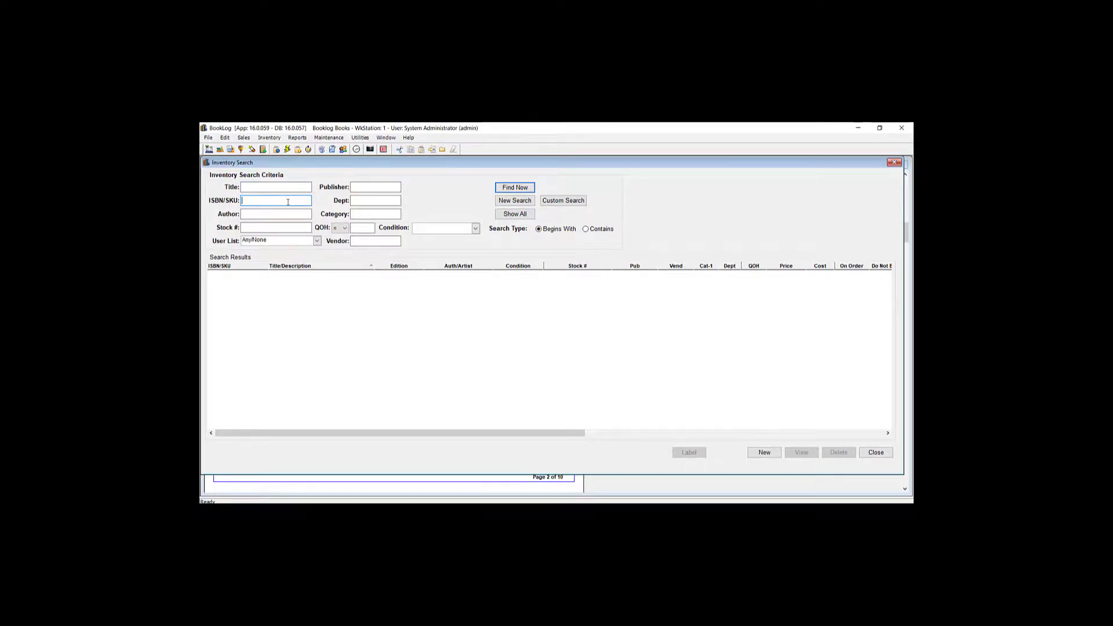
type("9780618127702")
key("Return")
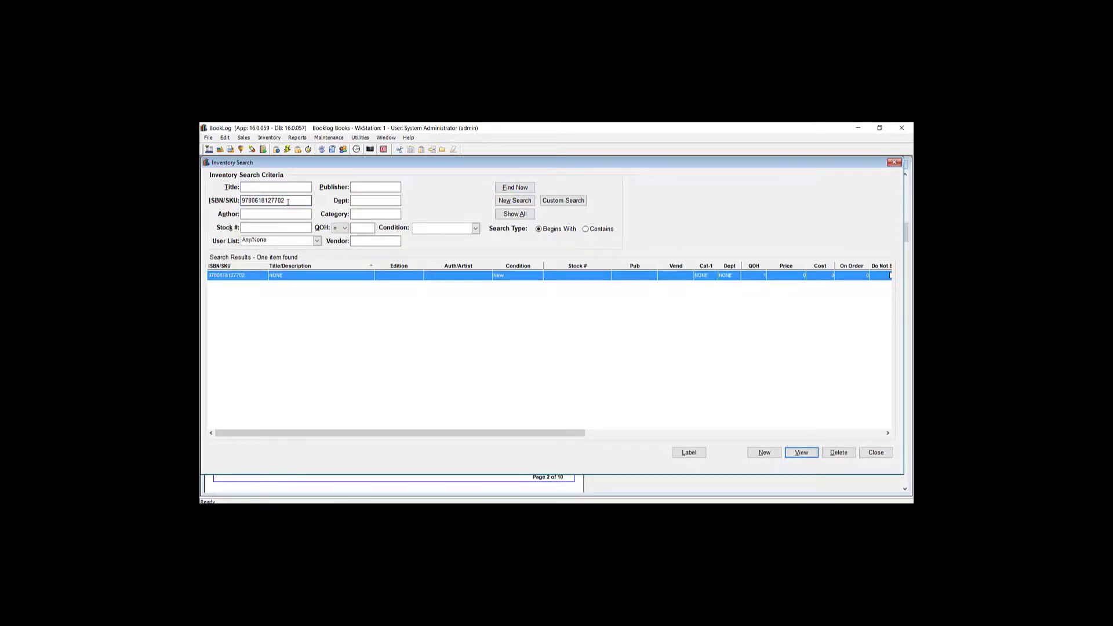
double_click(282, 276)
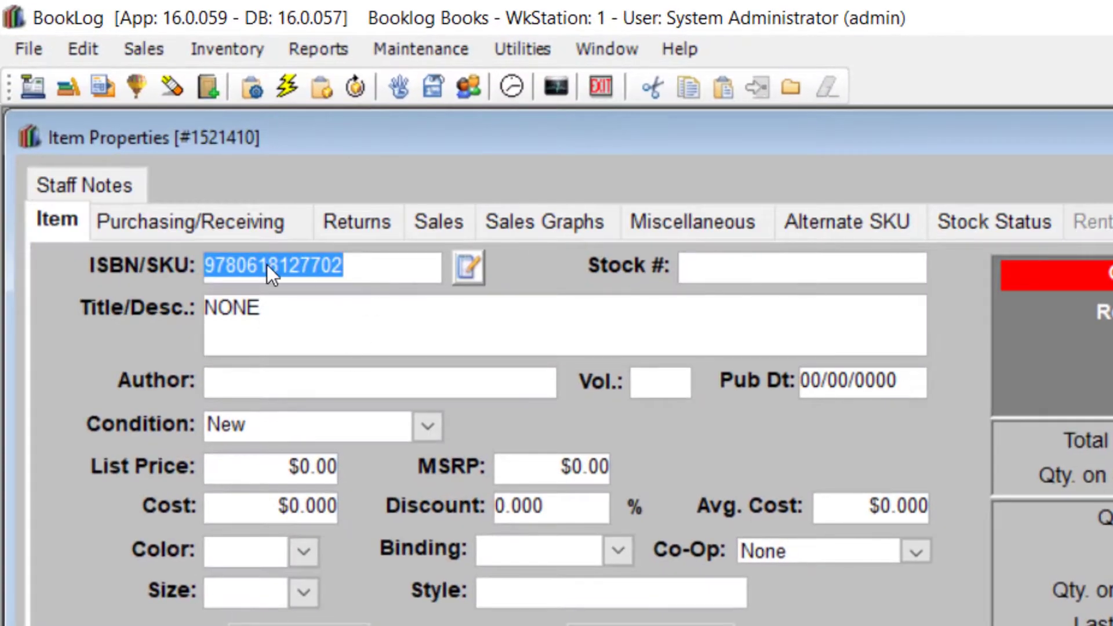
right_click(267, 264)
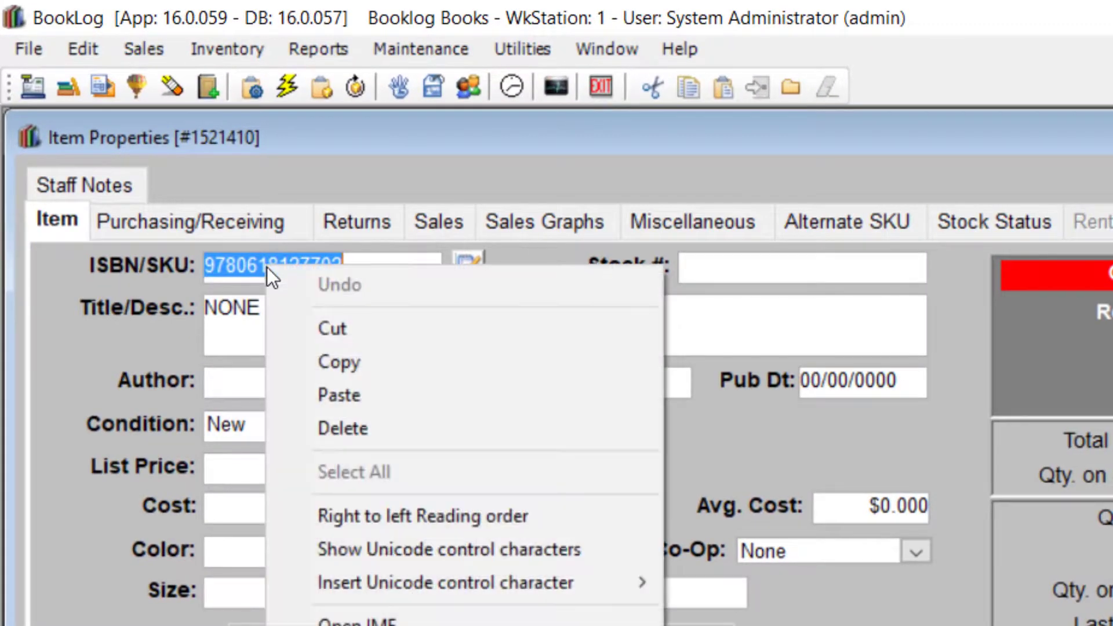
left_click(306, 362)
left_click(392, 271)
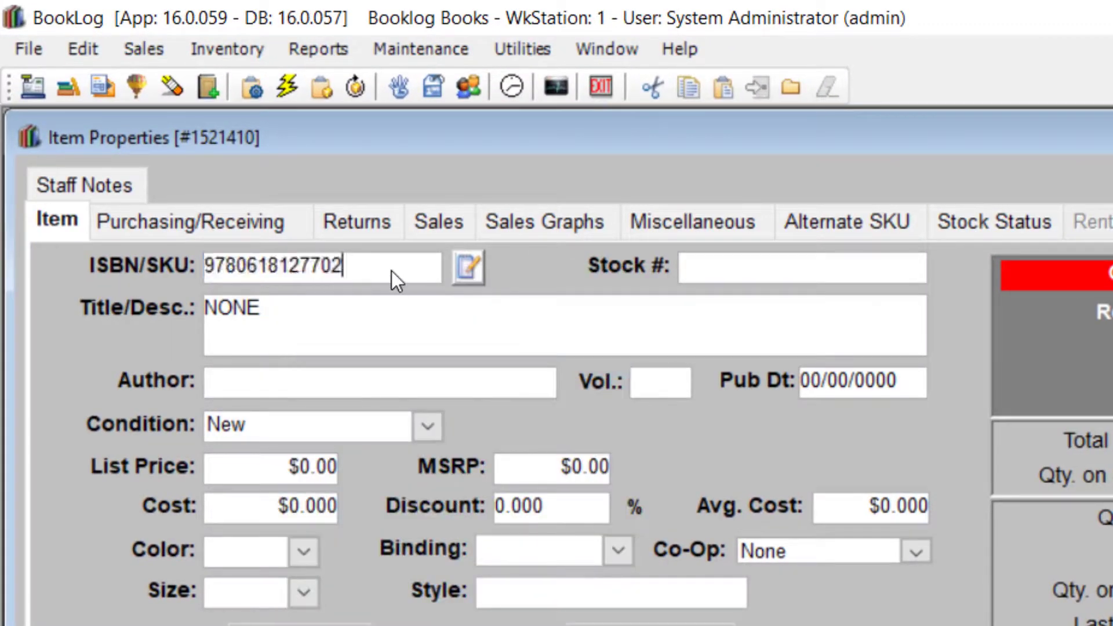
type("N")
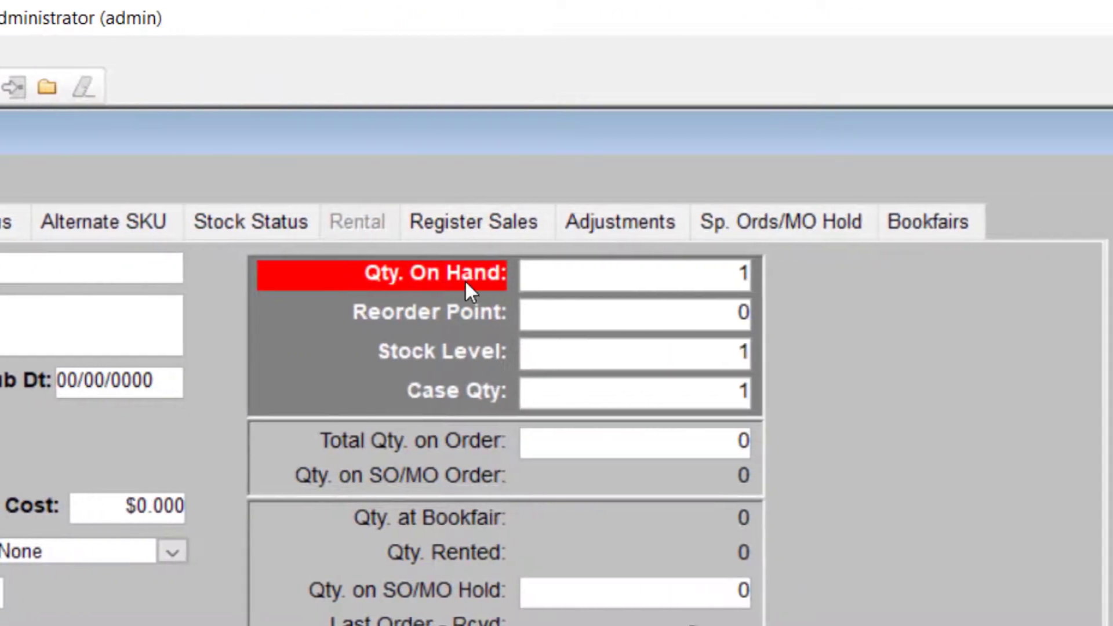
Set the item's quantity on hand to 0 with the adjustment reason MAN SUB
left_click(691, 279)
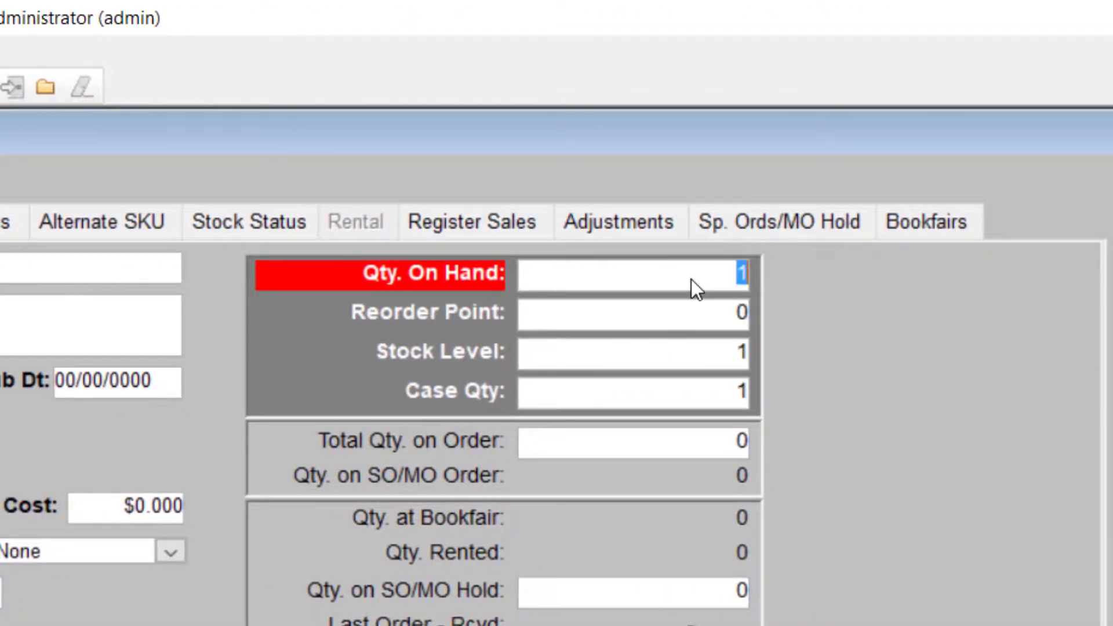
type("0")
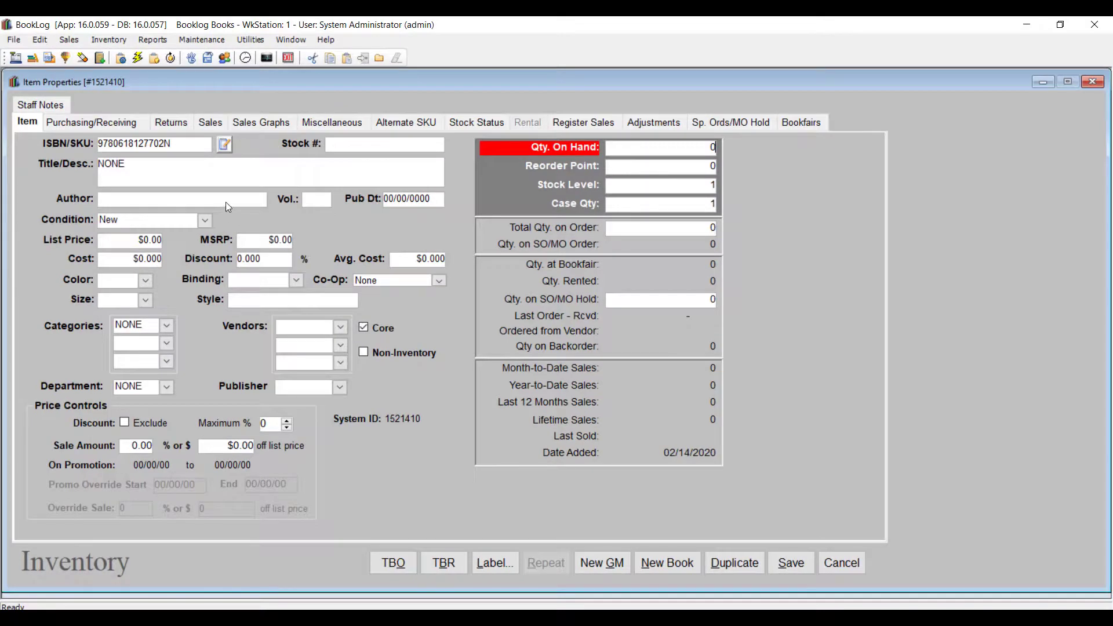
key("Tab")
left_click(595, 329)
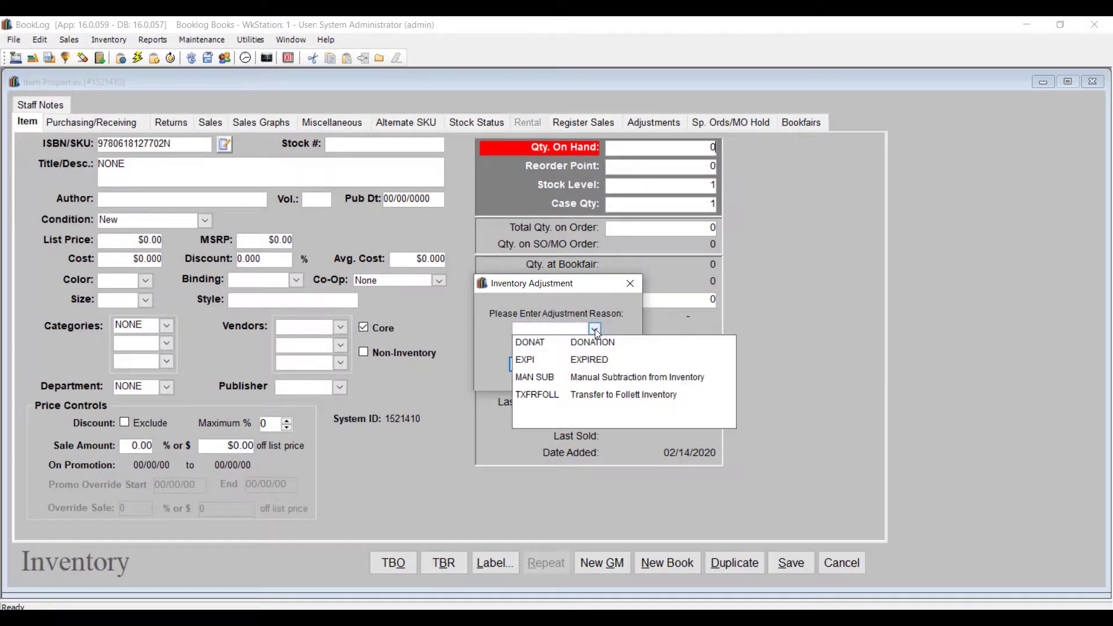
left_click(600, 378)
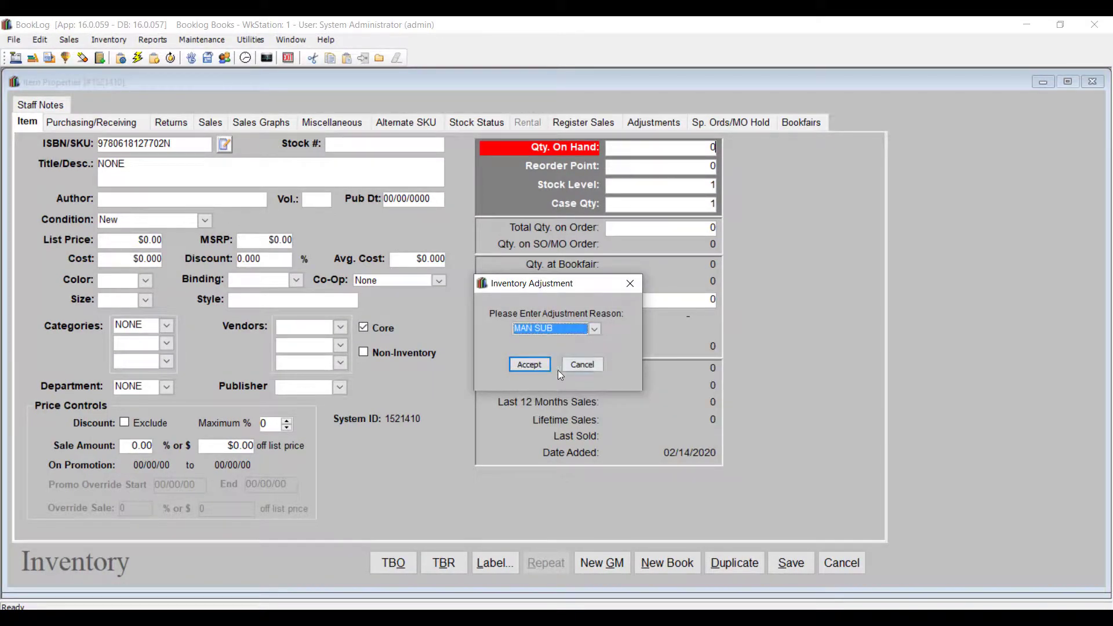
left_click(532, 365)
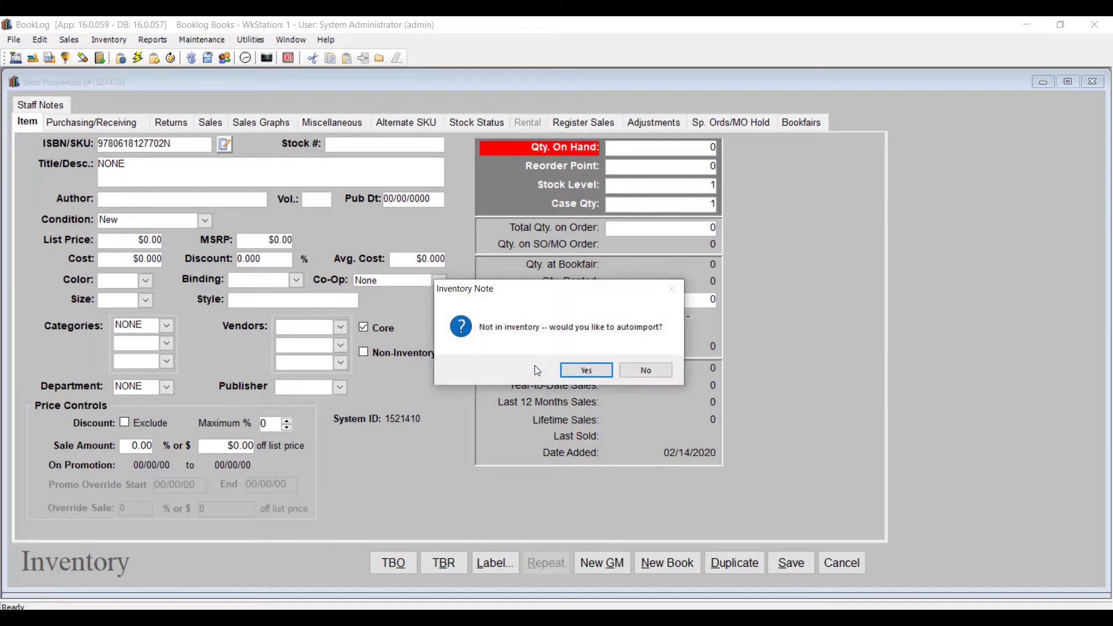
Save the item with its changed ISBN and $0.00 cost, declining the autoimport and keeping the old ISBN as an alternate
left_click(651, 366)
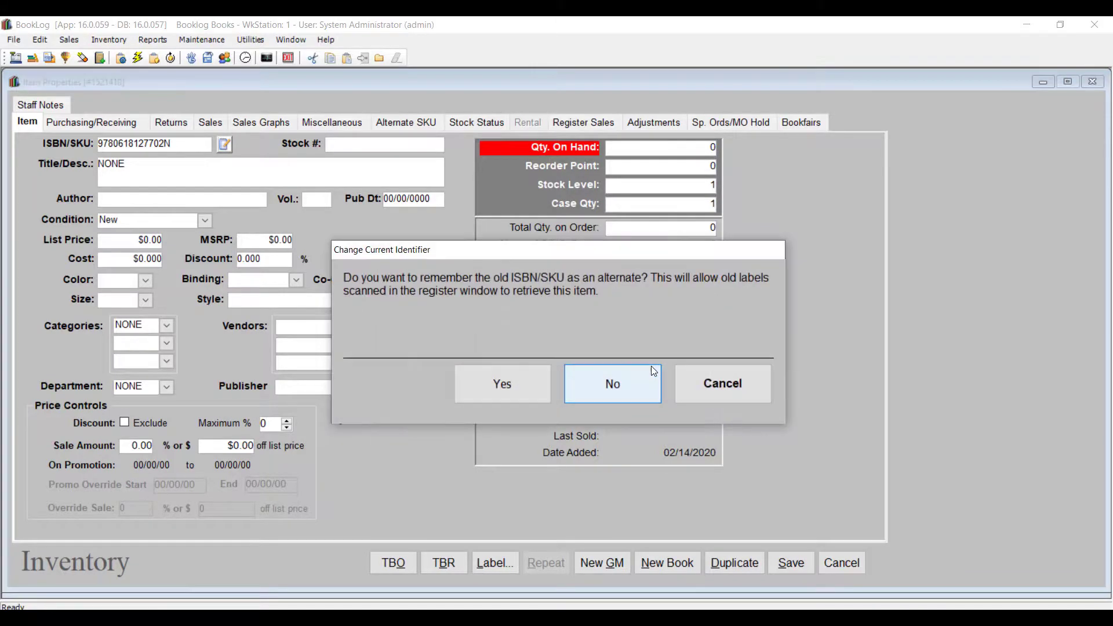
left_click(617, 385)
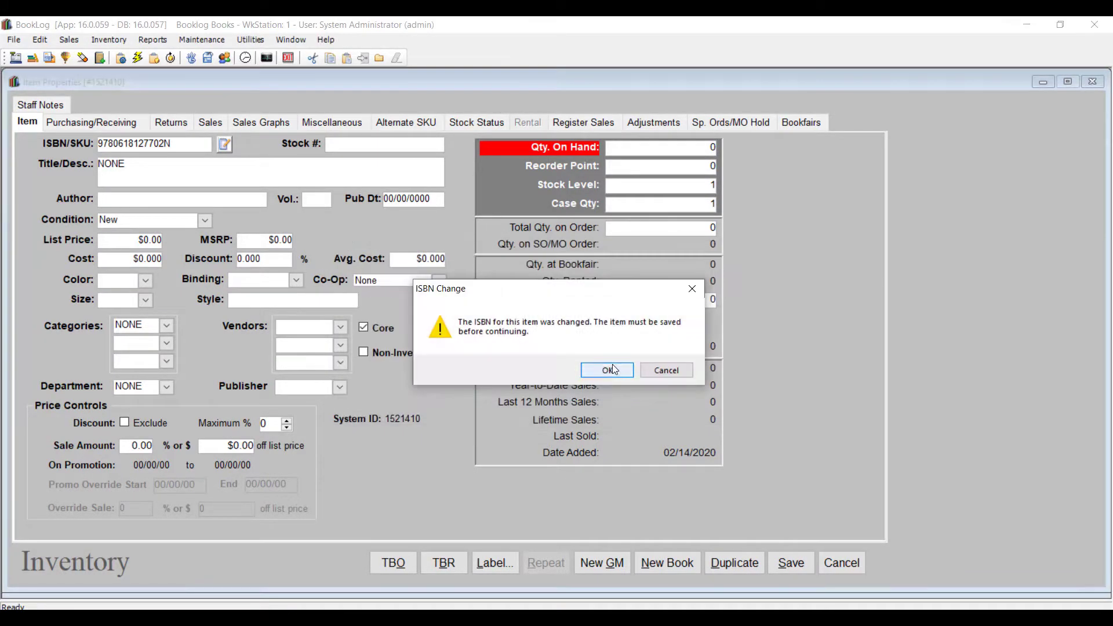
left_click(611, 372)
left_click(616, 371)
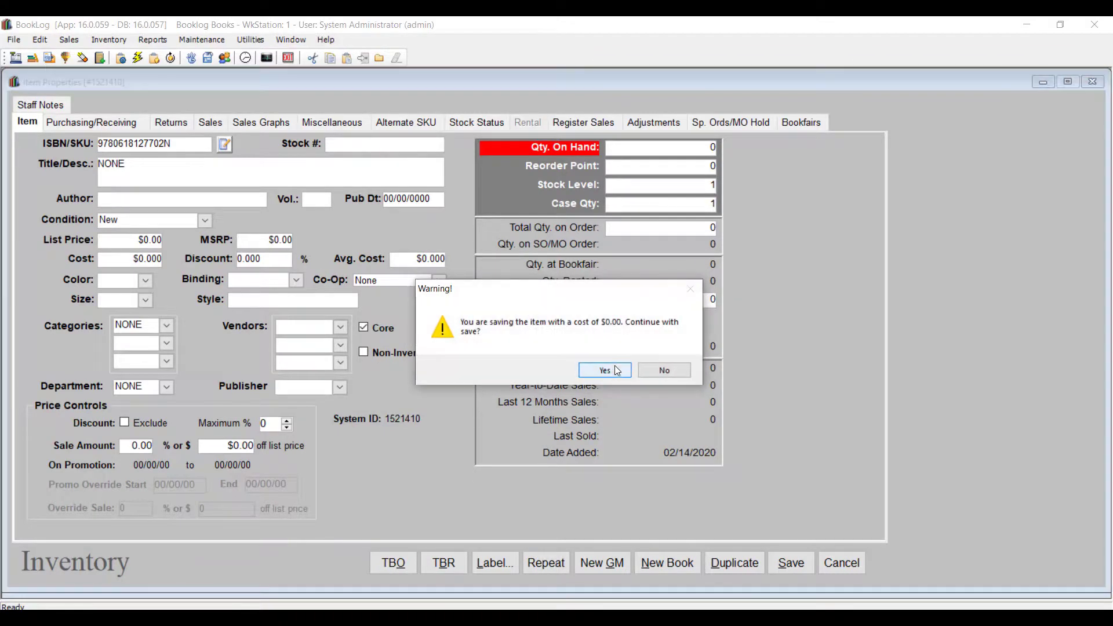
left_click(617, 371)
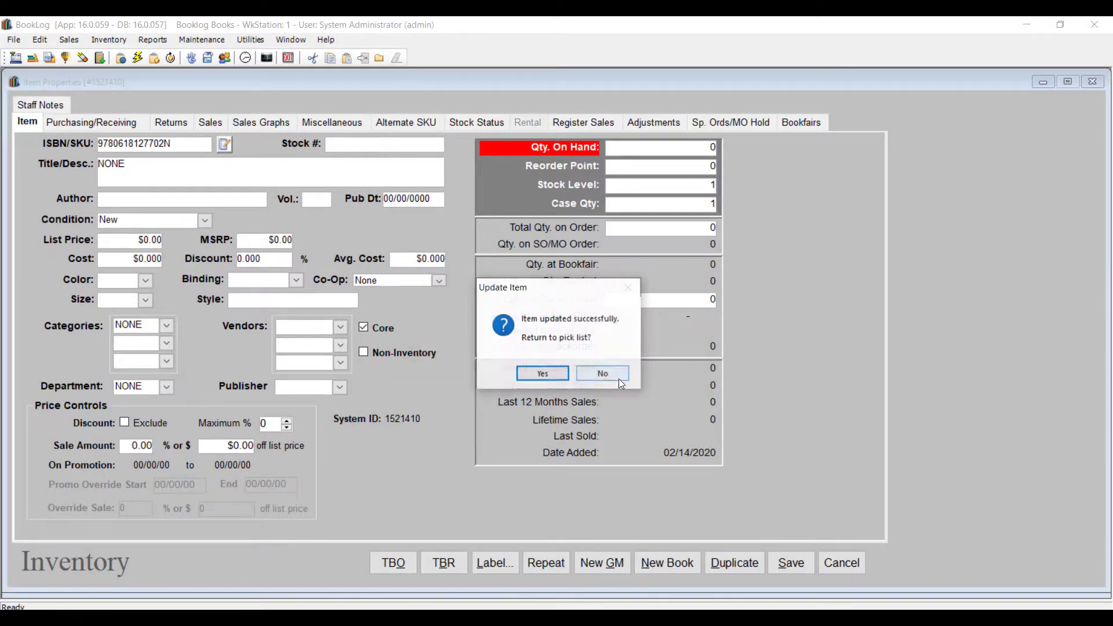
left_click(552, 373)
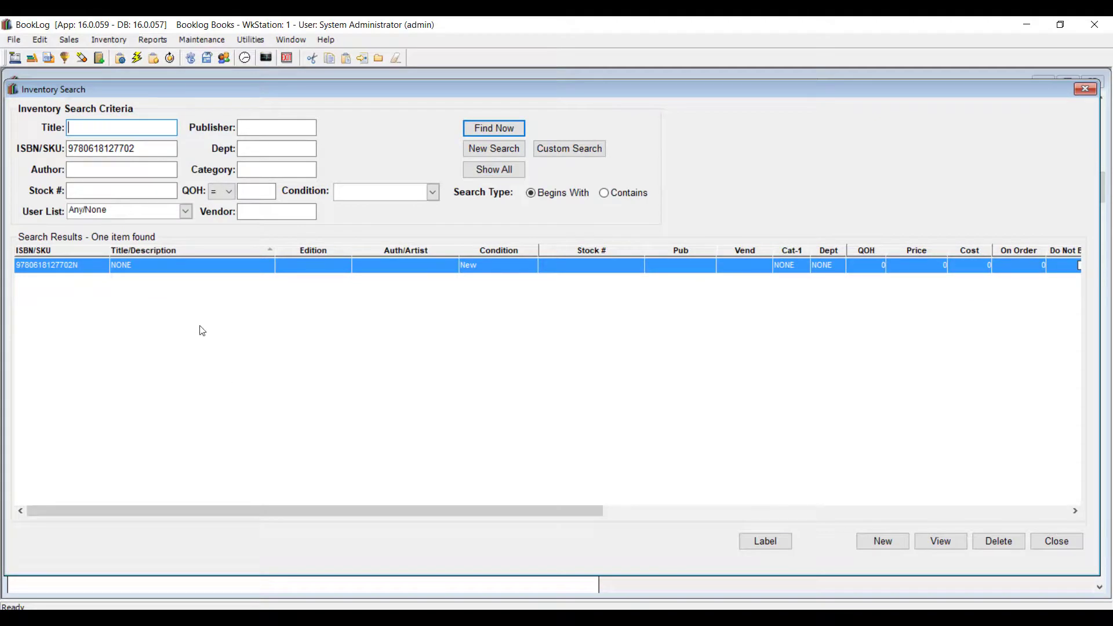
left_click_drag(142, 149, 49, 151)
key("ctrl+c")
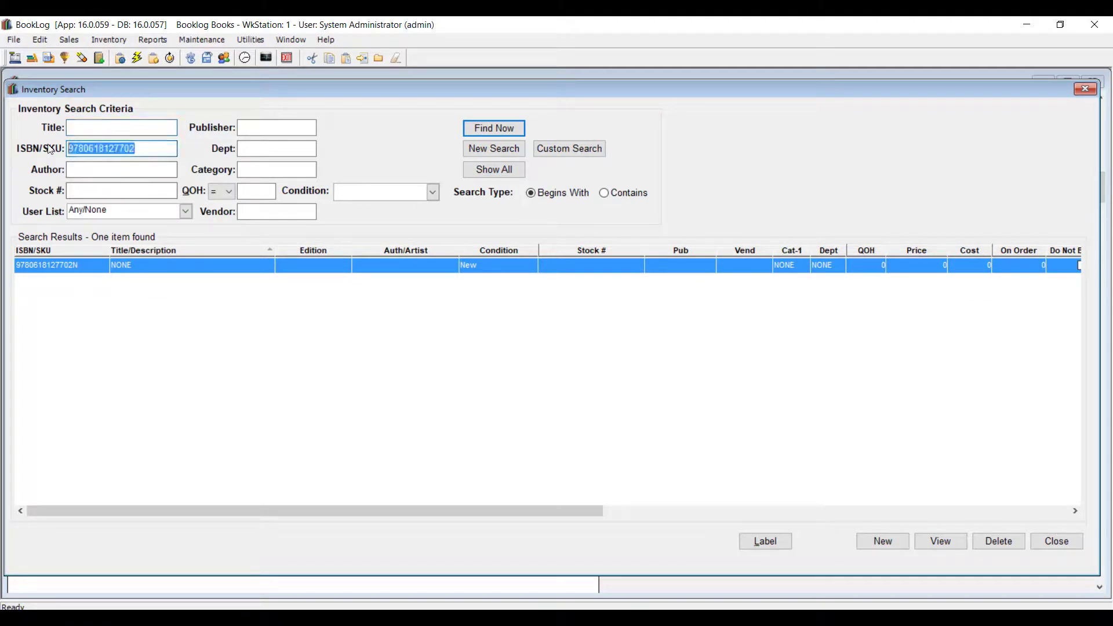
key("Delete")
Search the inventory for titles beginning with AMERICAN HERITAGE and open the American Heritage Spanish Dictionary item
left_click(79, 128)
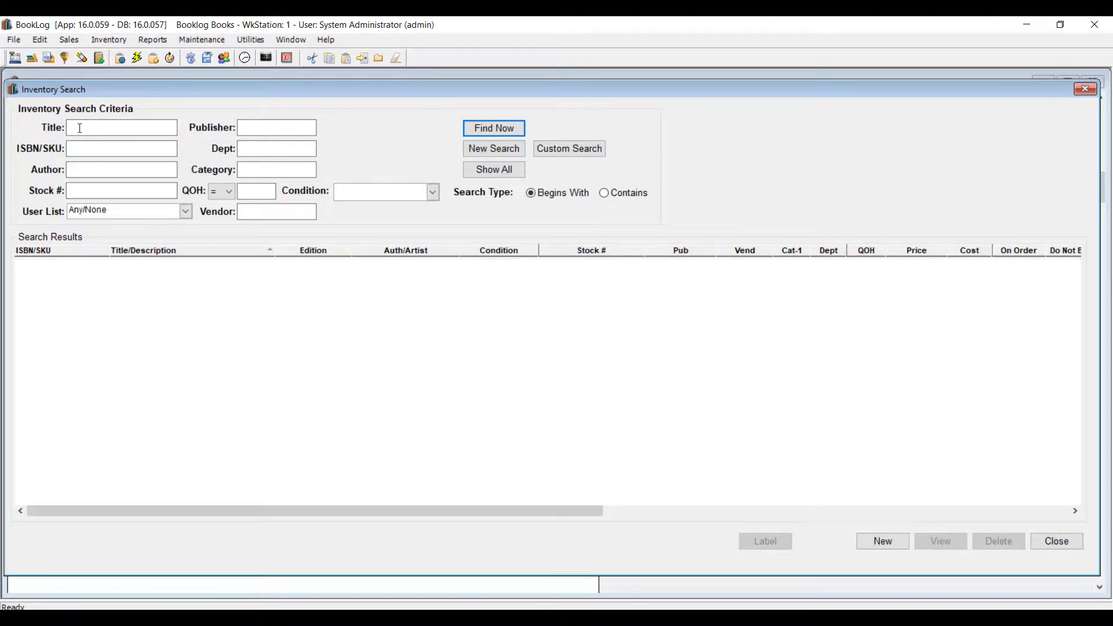
type("AMERICAN HERITAGE")
key("Return")
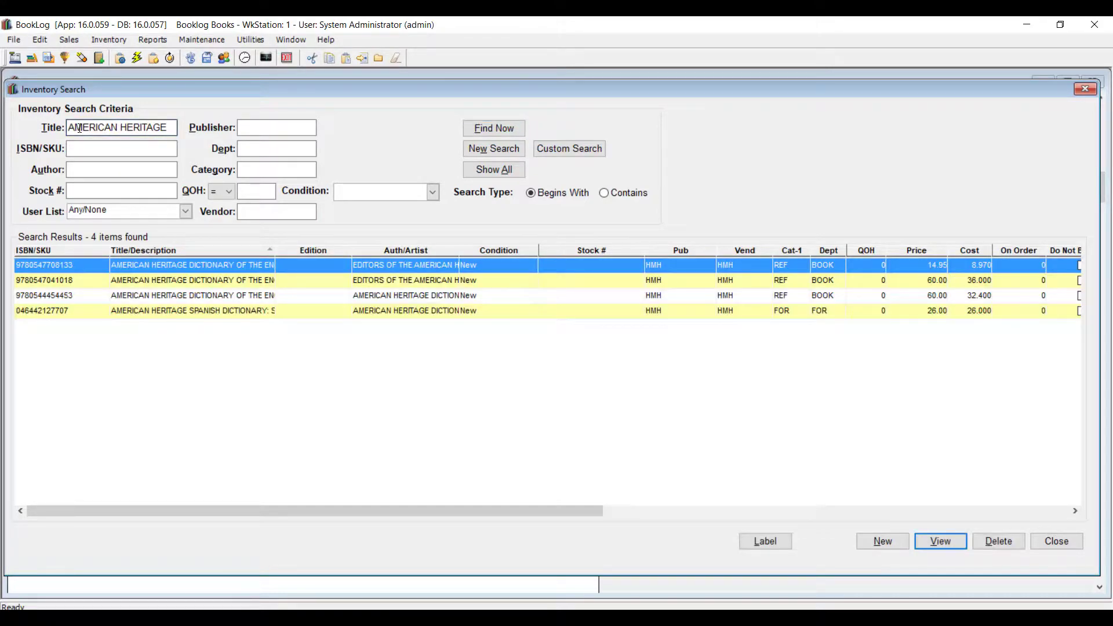
double_click(123, 309)
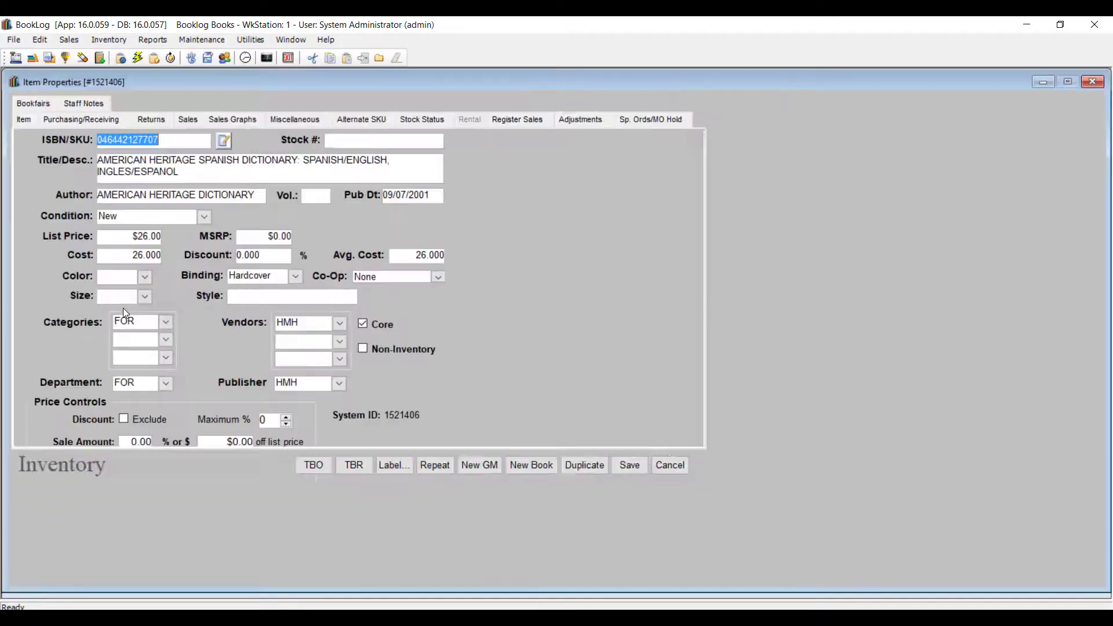
right_click(166, 142)
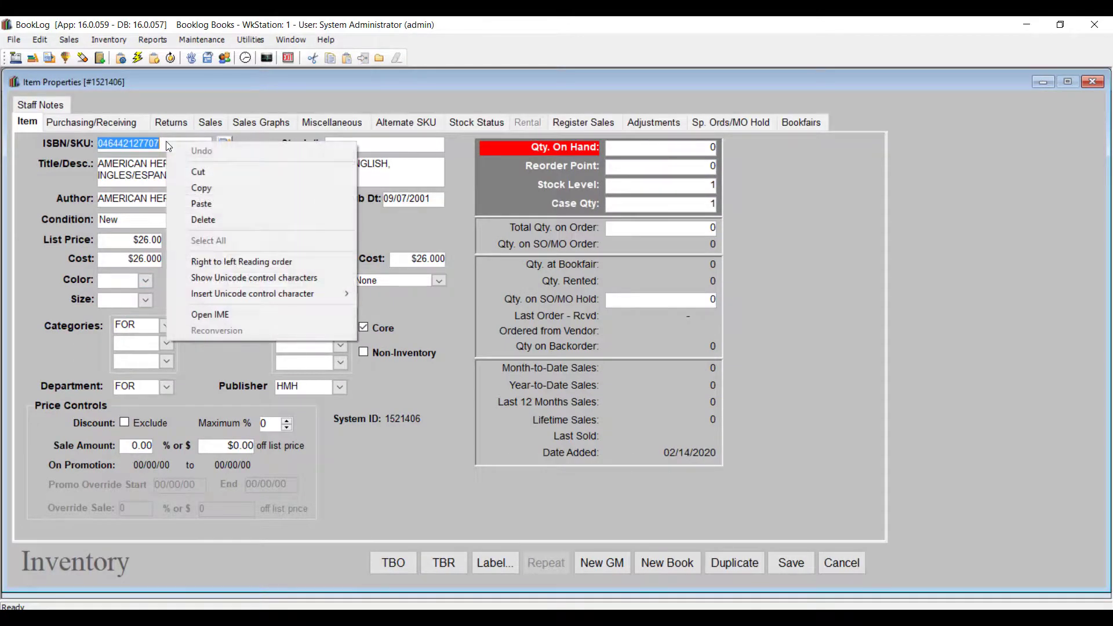
left_click(200, 203)
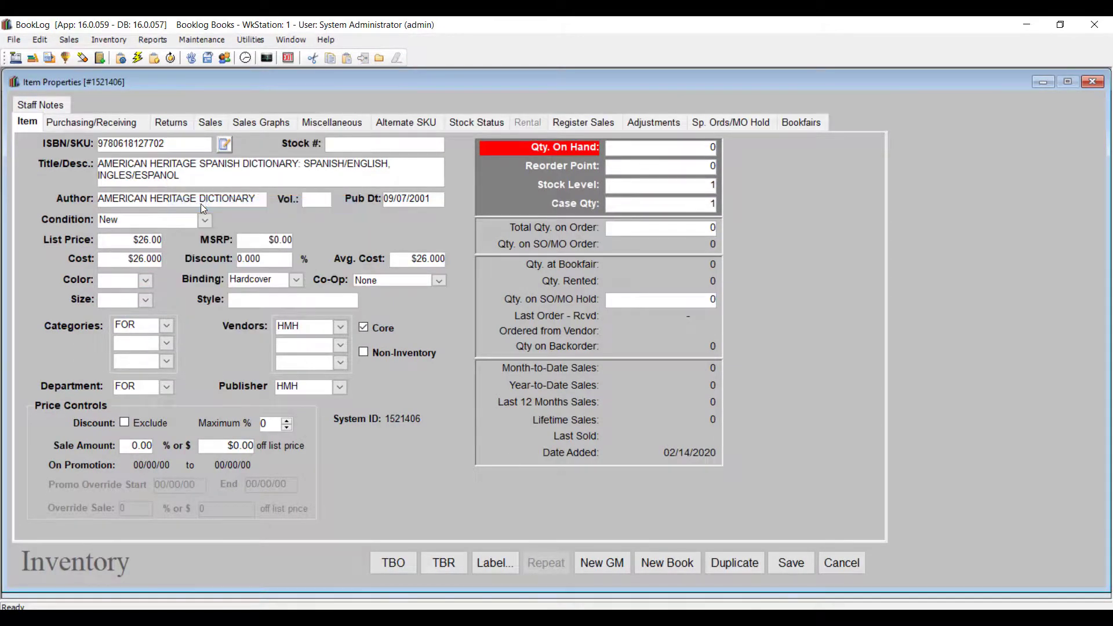
left_click(668, 161)
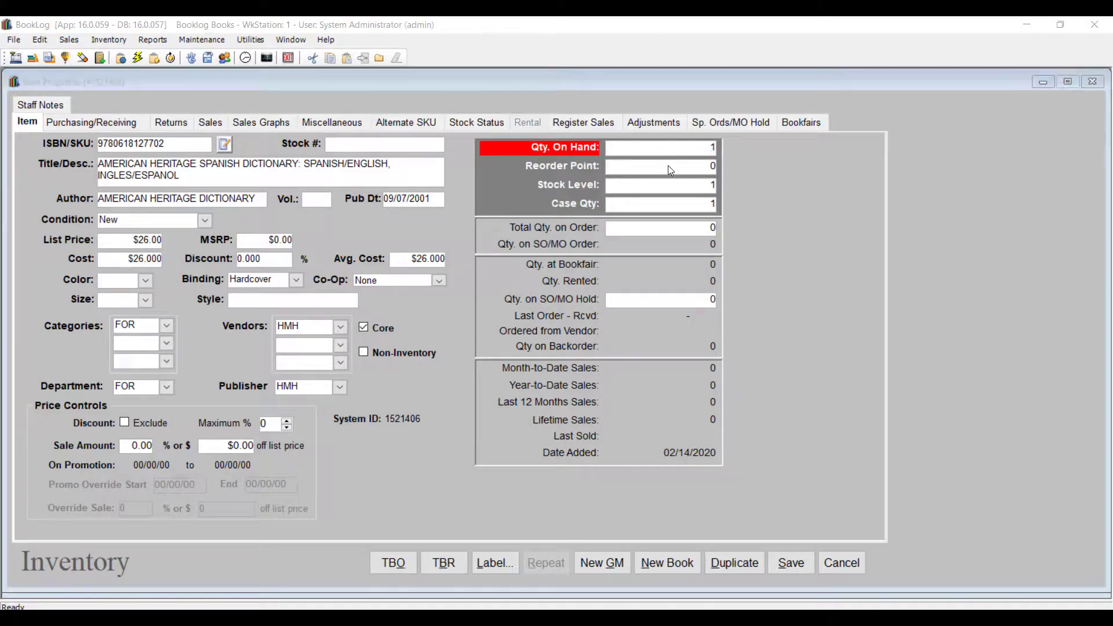
left_click(595, 328)
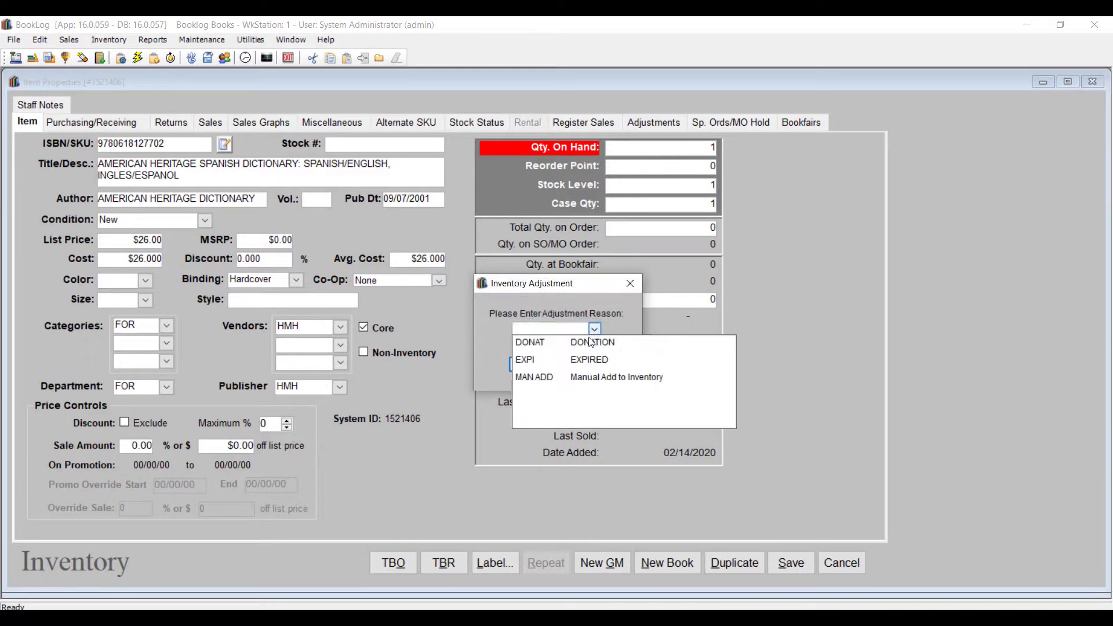
left_click(583, 377)
left_click(530, 367)
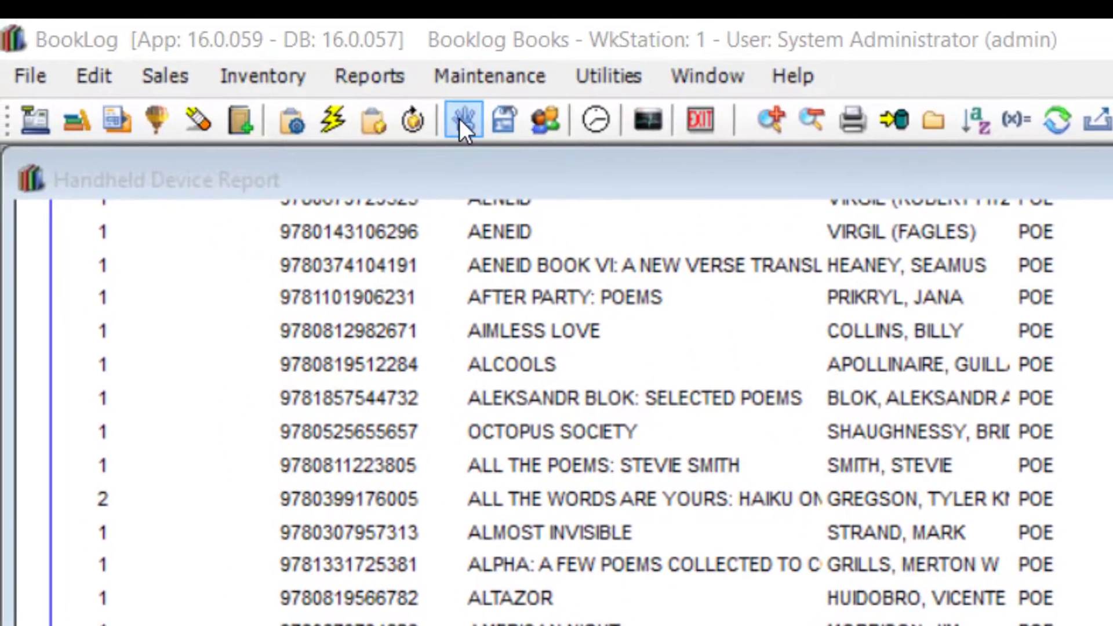
left_click(394, 100)
left_click(229, 266)
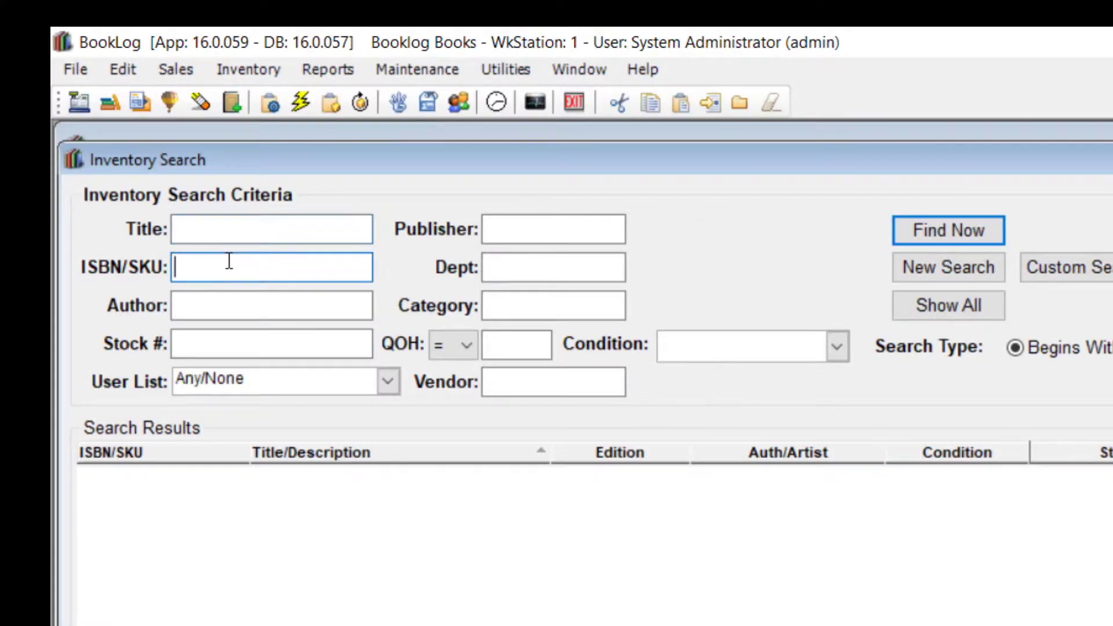
type("9780375707575")
key("Return")
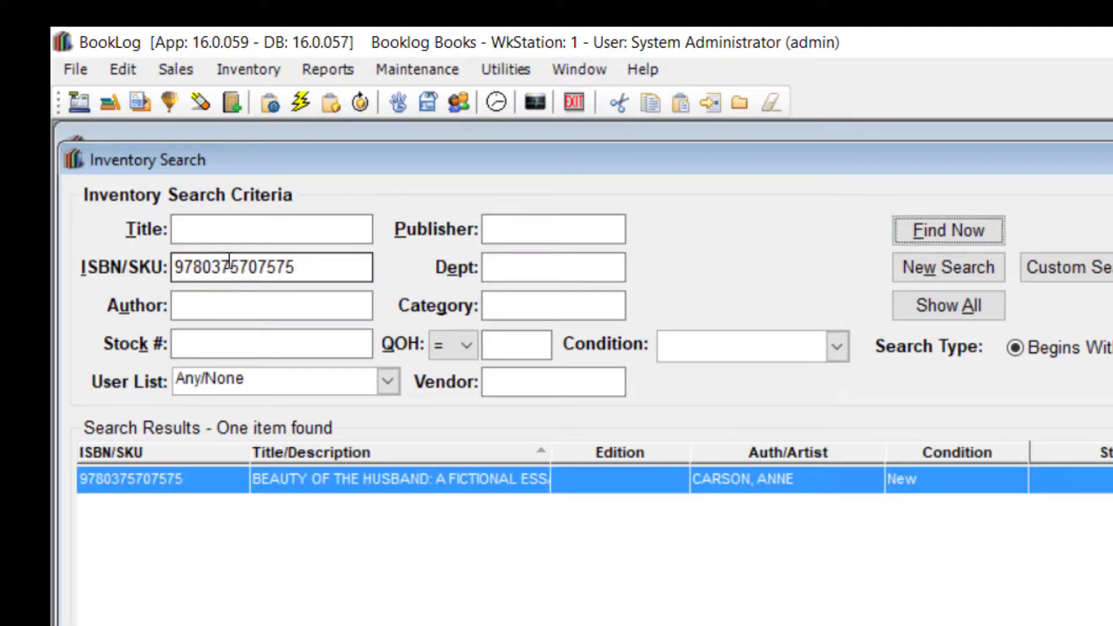
double_click(527, 481)
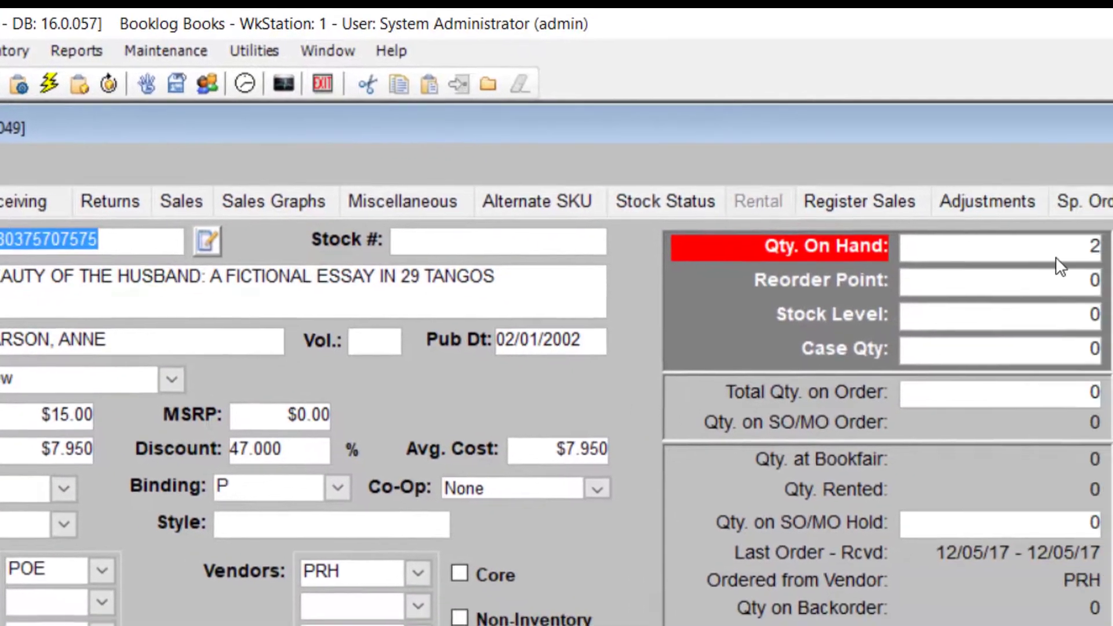
Set the item's quantity on hand to 4 with the adjustment reason MAN ADD, and save it, returning to the pick list
double_click(953, 244)
type("4")
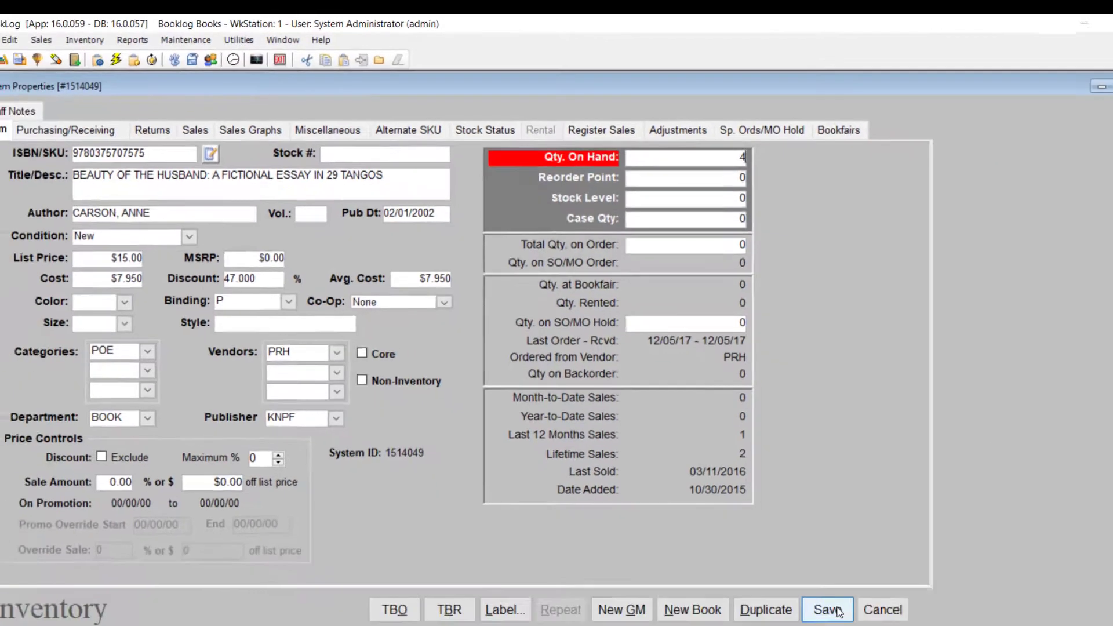
left_click(830, 607)
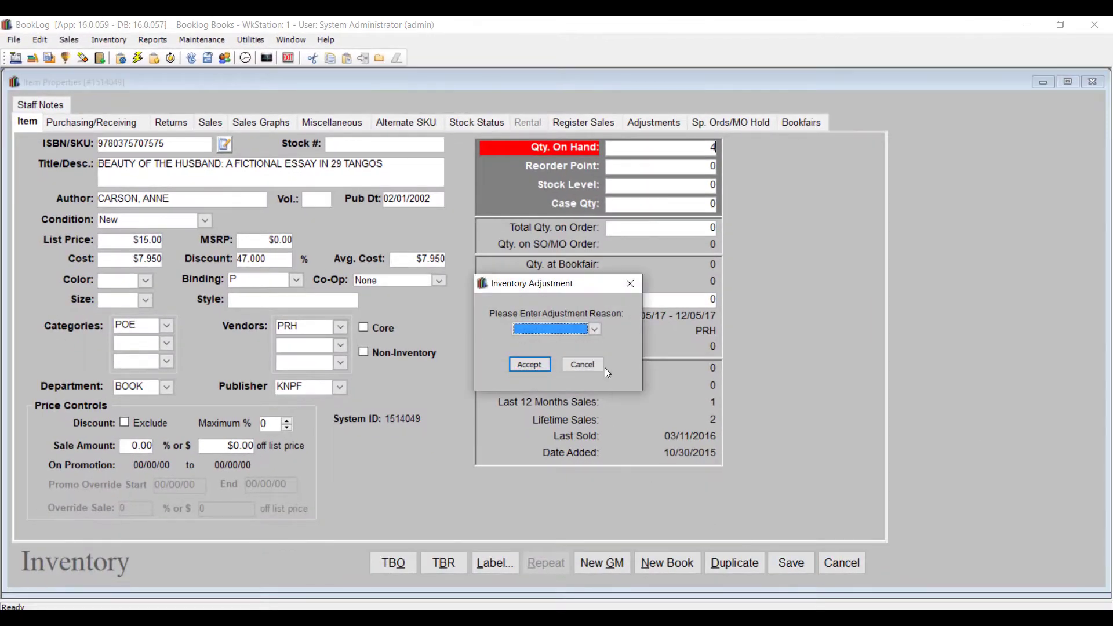
left_click(597, 328)
left_click(583, 380)
left_click(530, 364)
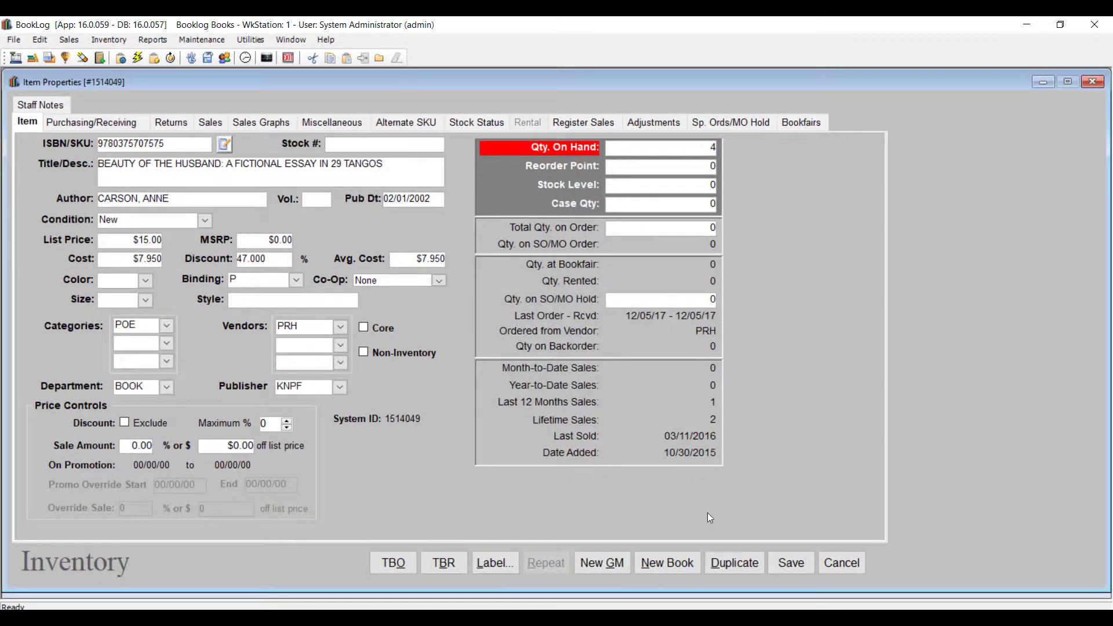
left_click(790, 562)
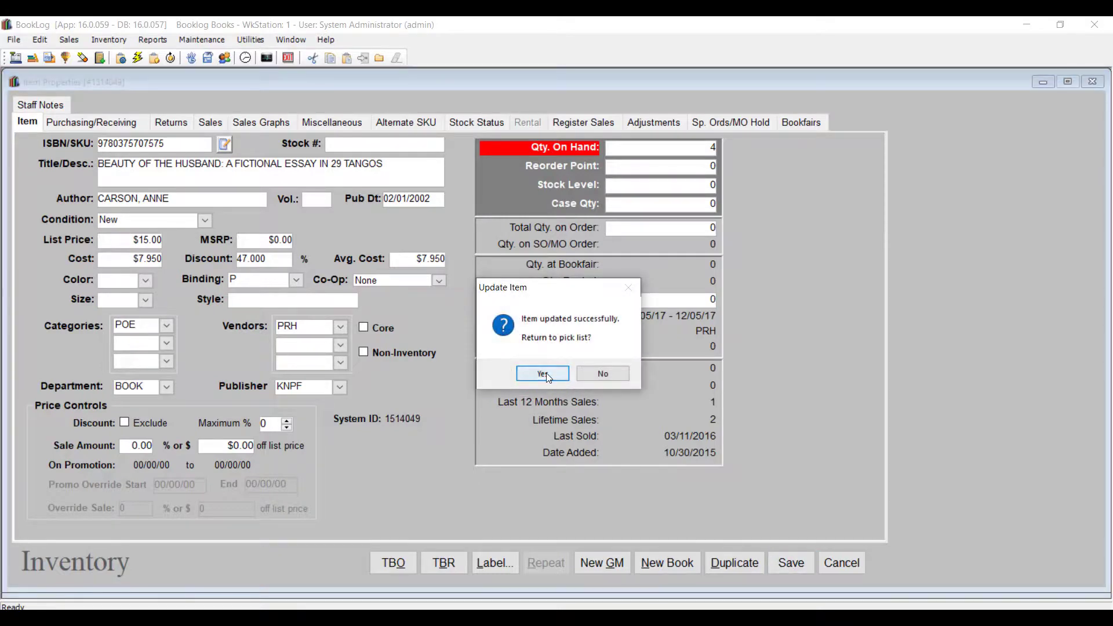
left_click(543, 374)
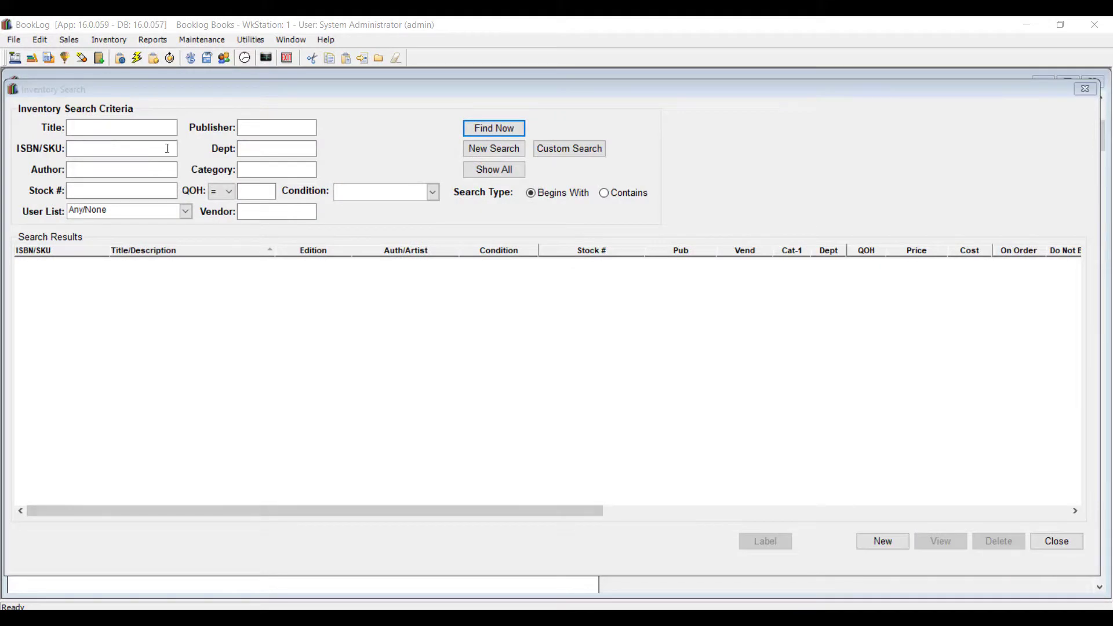
type("none")
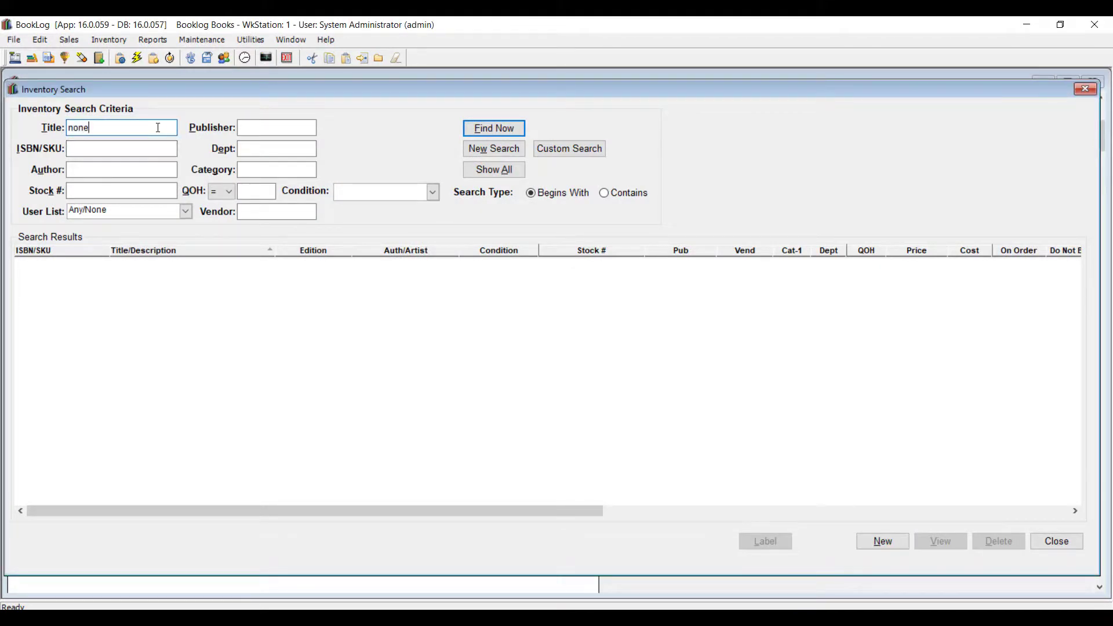
key("Return")
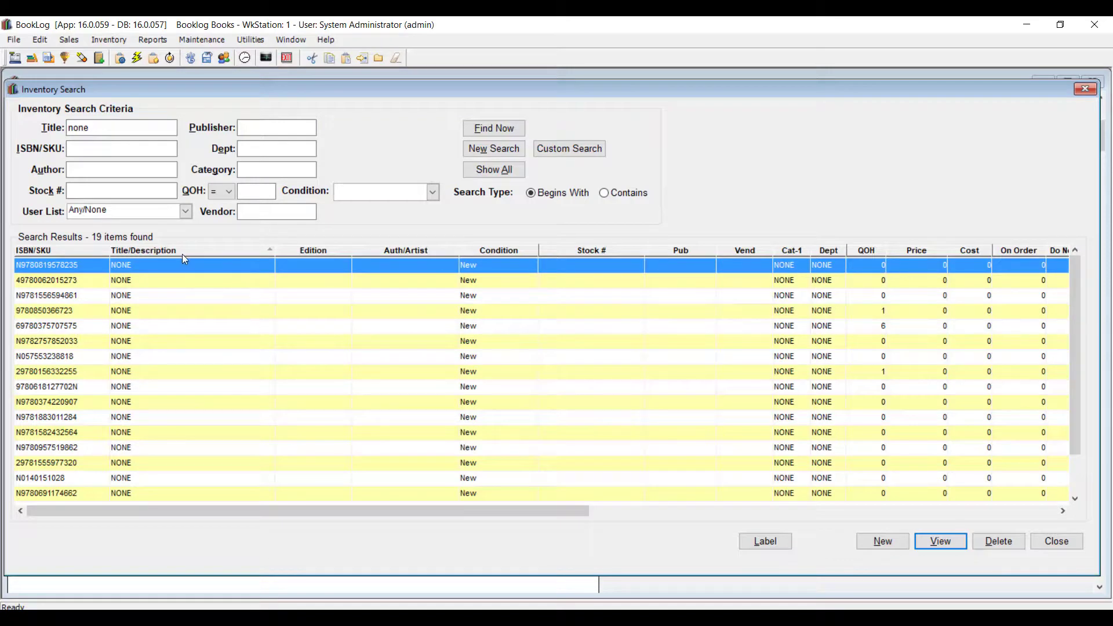
left_click(996, 545)
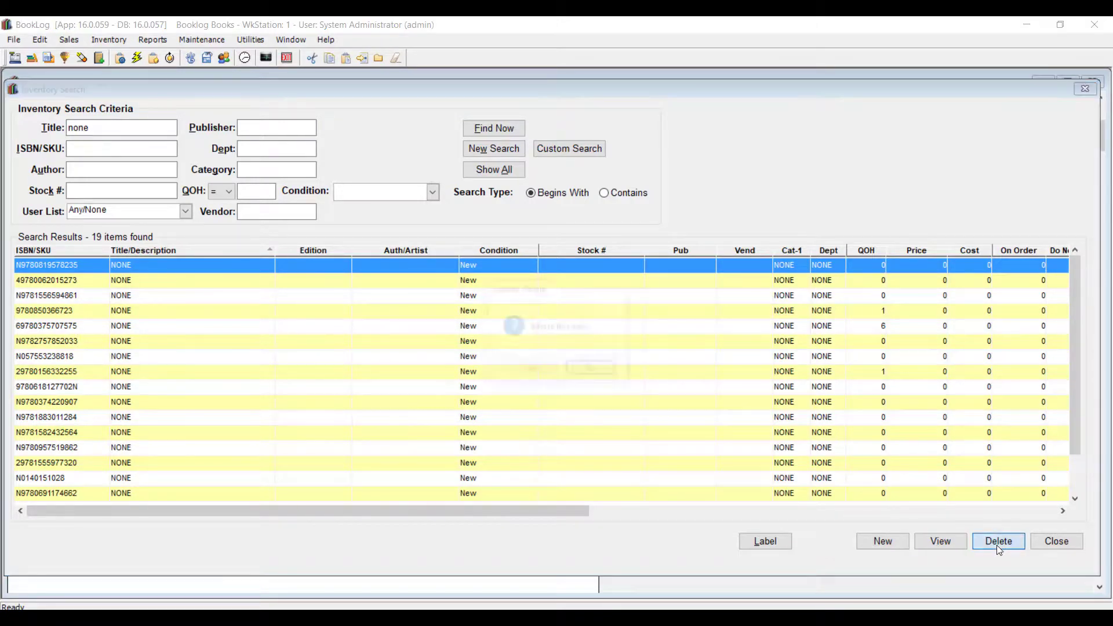
left_click(532, 370)
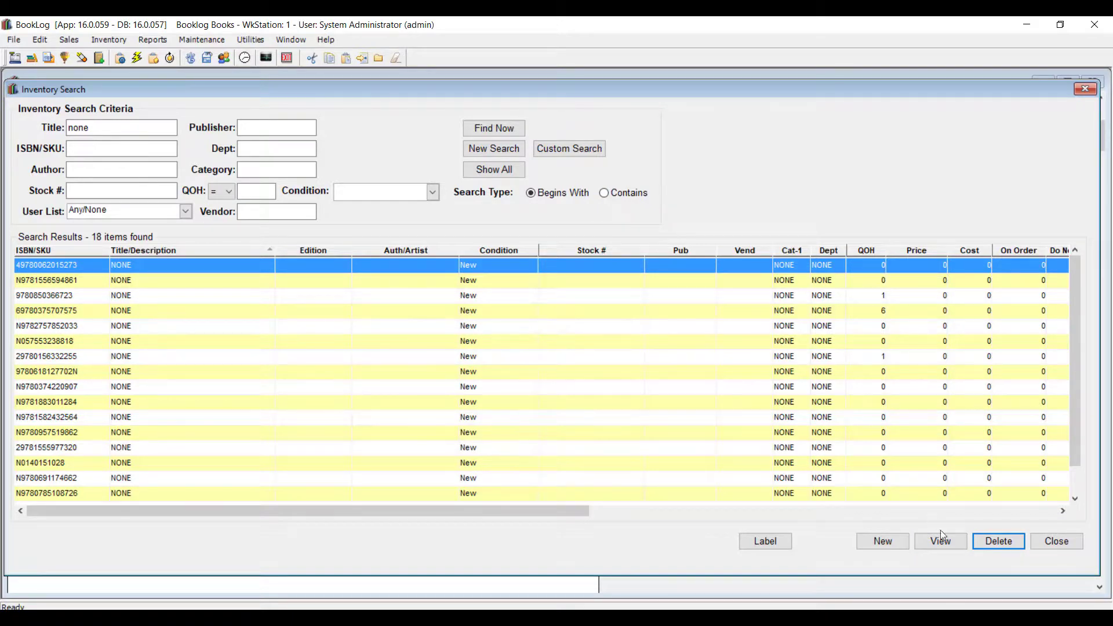
left_click(997, 545)
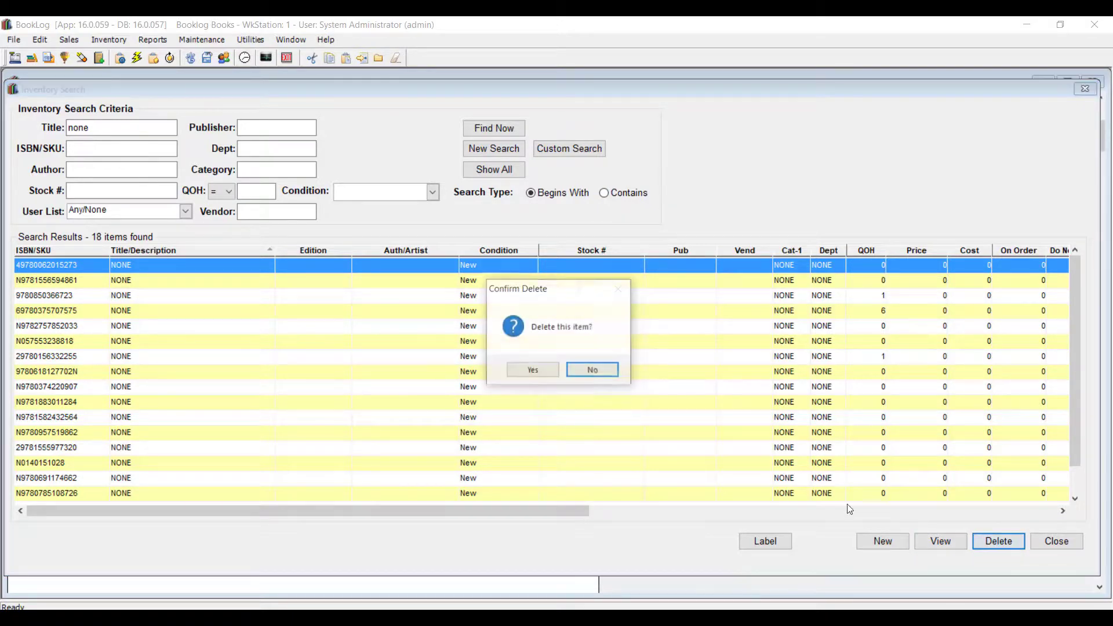
left_click(544, 371)
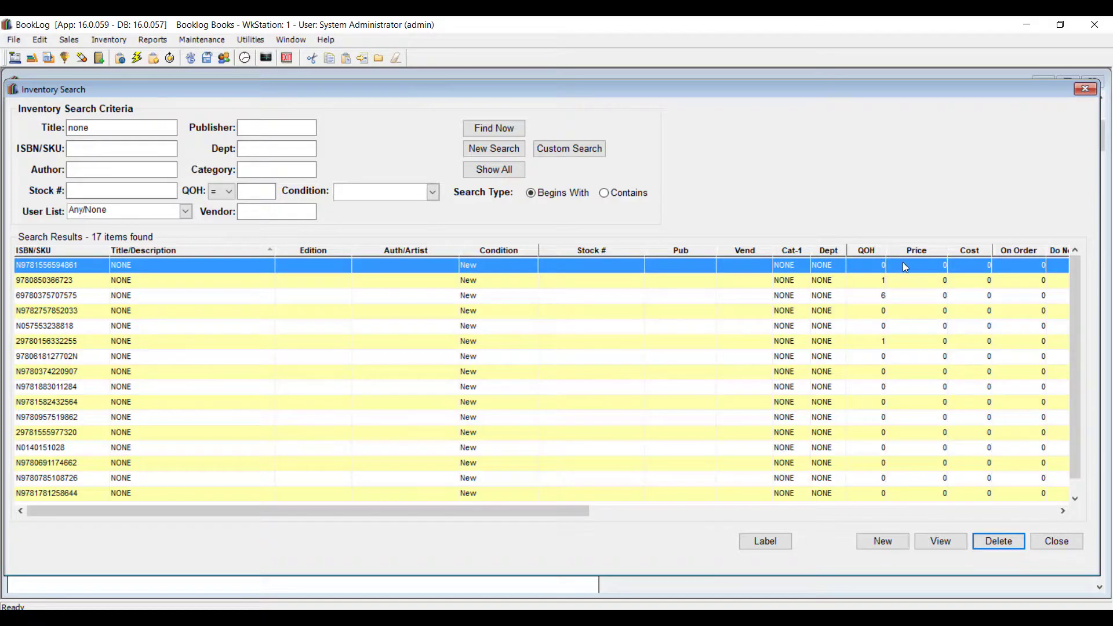
left_click(978, 545)
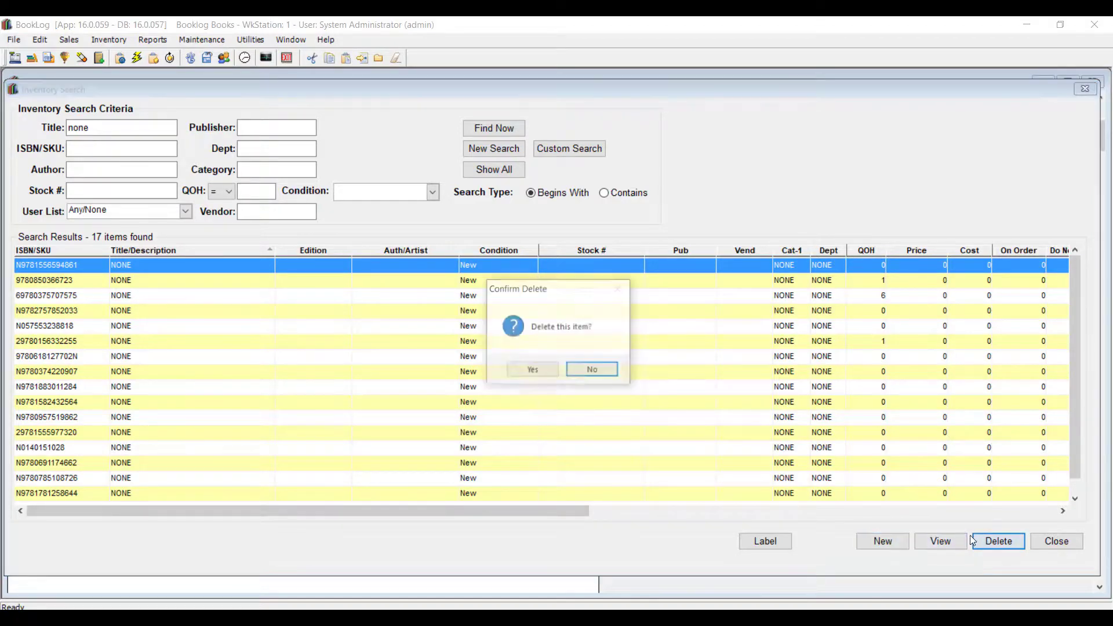
left_click(530, 370)
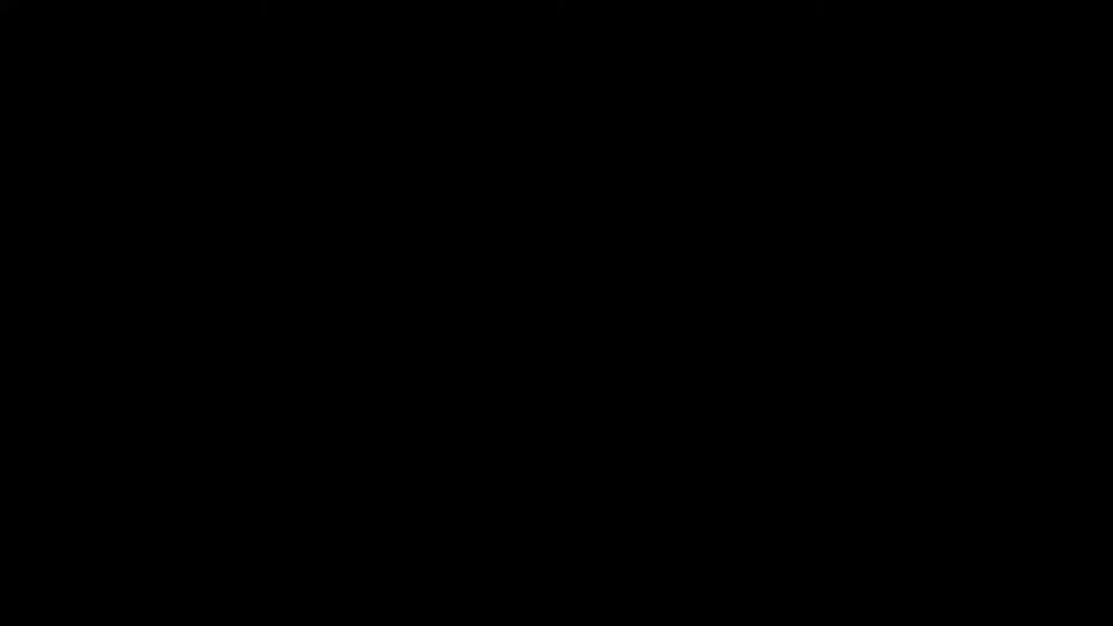